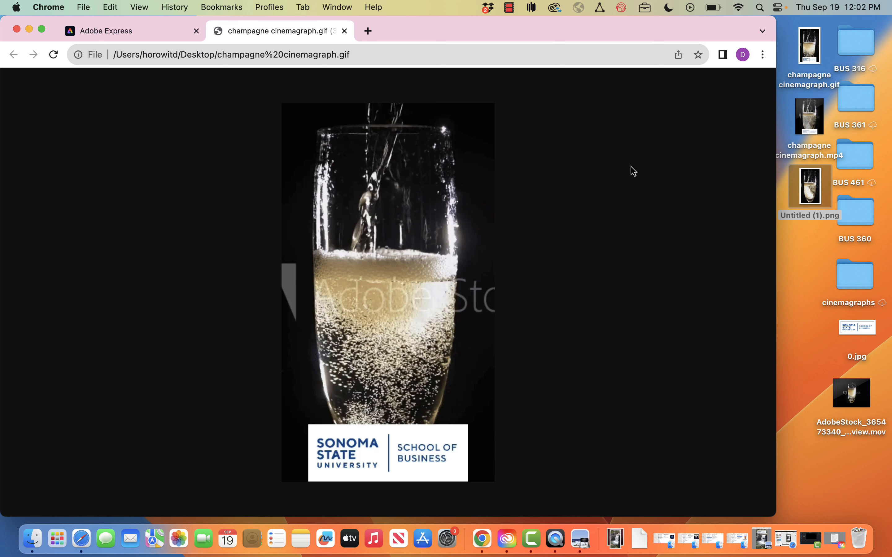
Start a new 9:16 portrait project in Adobe Express.
mouse_move(871, 396)
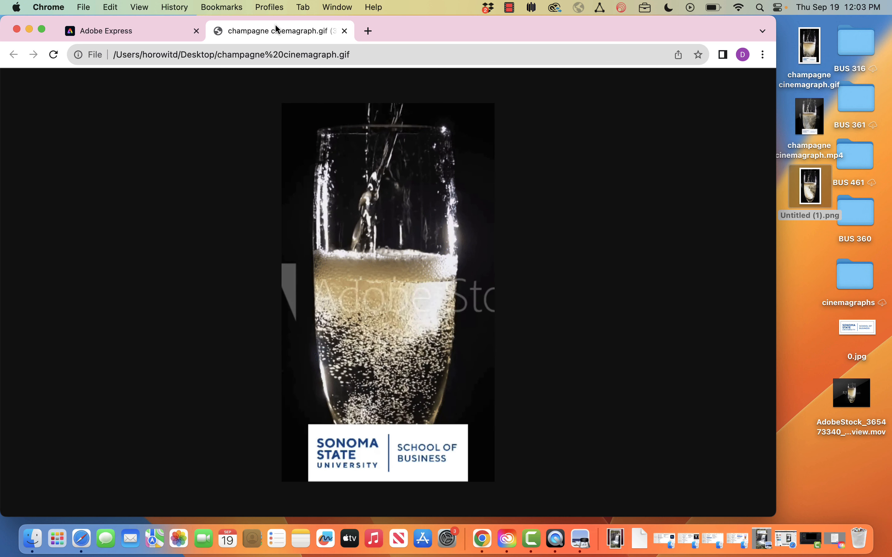
left_click(161, 33)
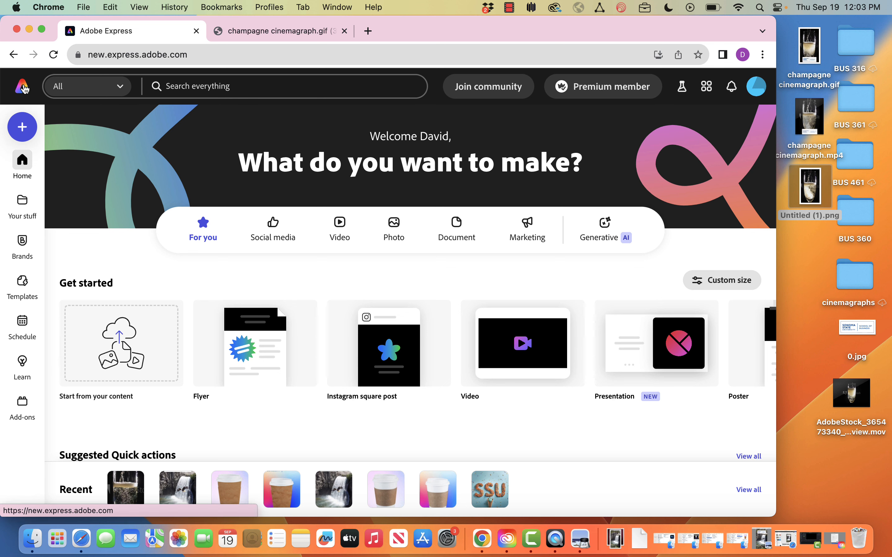
left_click(26, 122)
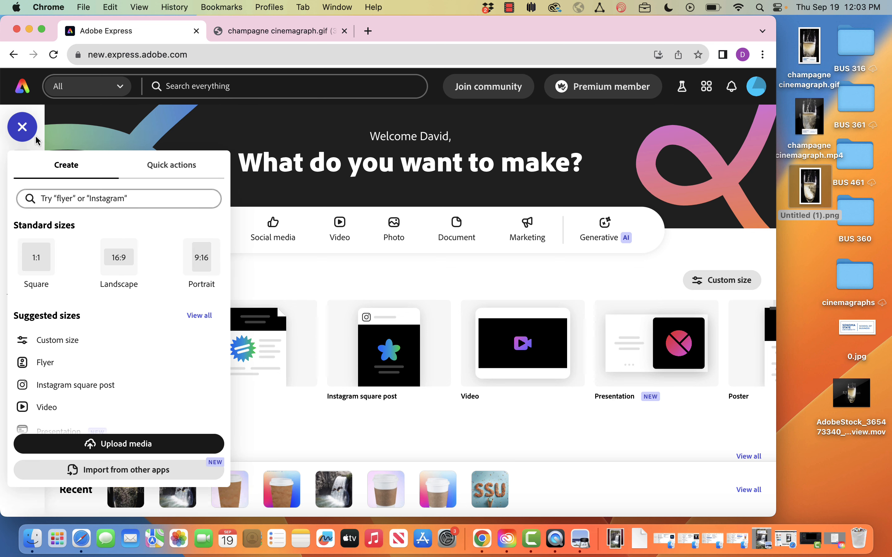
left_click(203, 265)
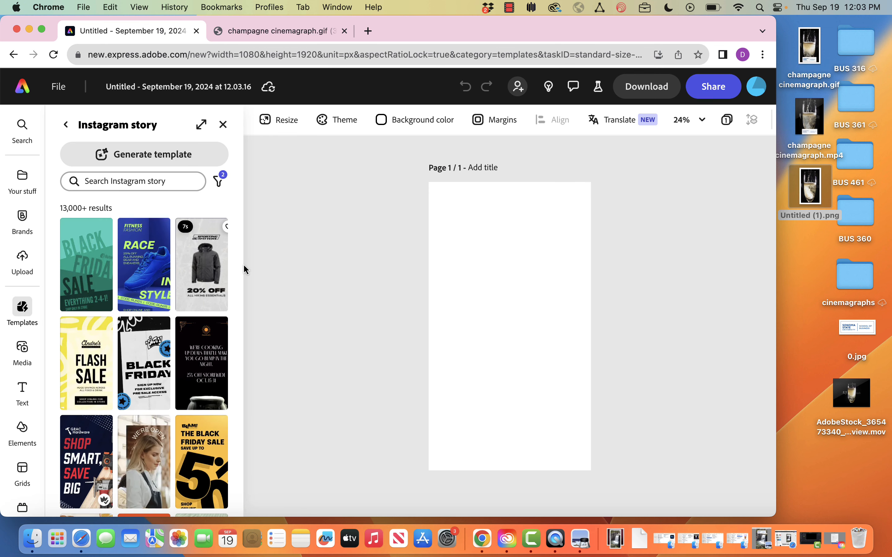
Add the AdobeStock champagne .mov from the desktop to the page and enlarge it vertically to fill the whole page.
left_click_drag(864, 402, 669, 349)
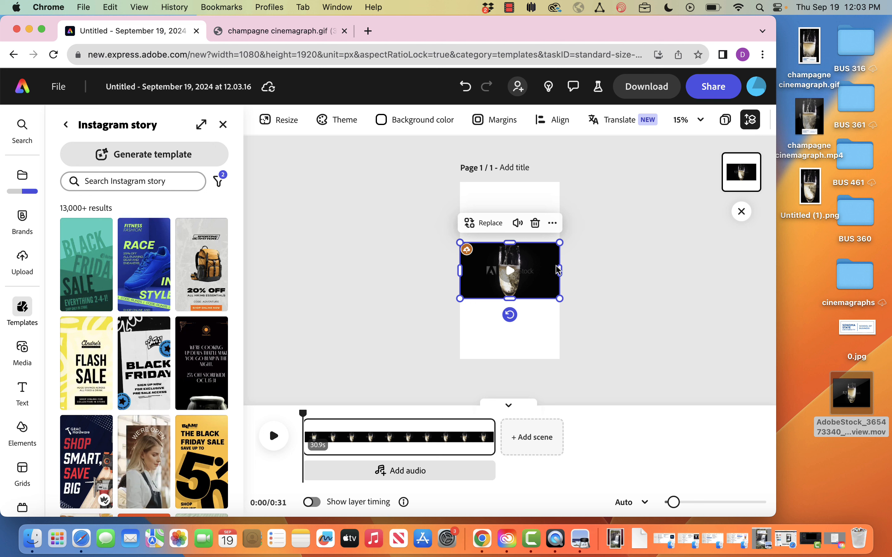
left_click_drag(510, 242, 514, 180)
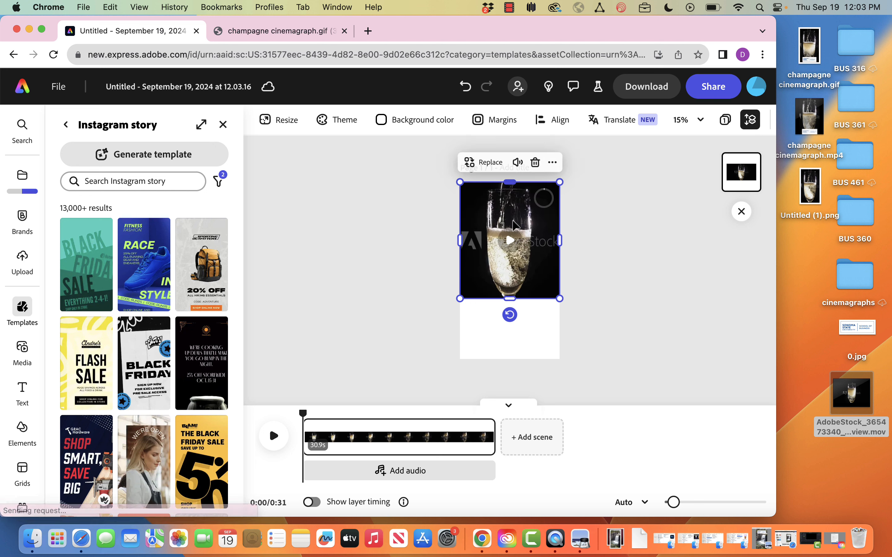
left_click_drag(509, 299, 511, 360)
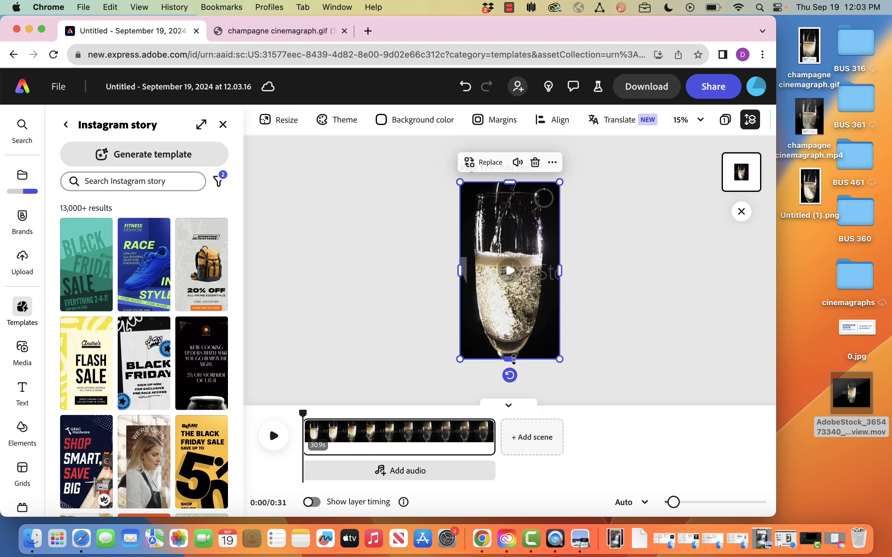
left_click(619, 305)
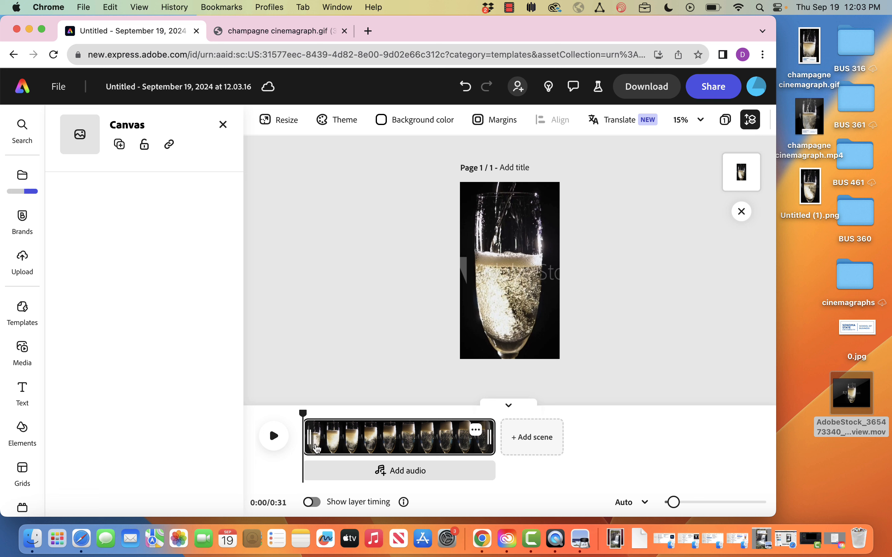
Trim the end of the video scene to about 12.1 s and return the playhead to 0 s.
left_click(496, 438)
left_click_drag(492, 433, 374, 433)
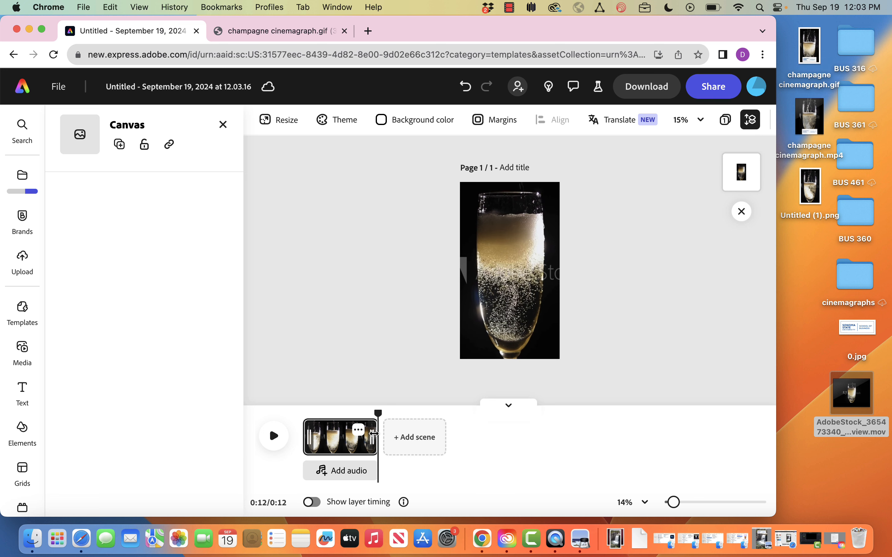
left_click_drag(673, 502, 688, 503)
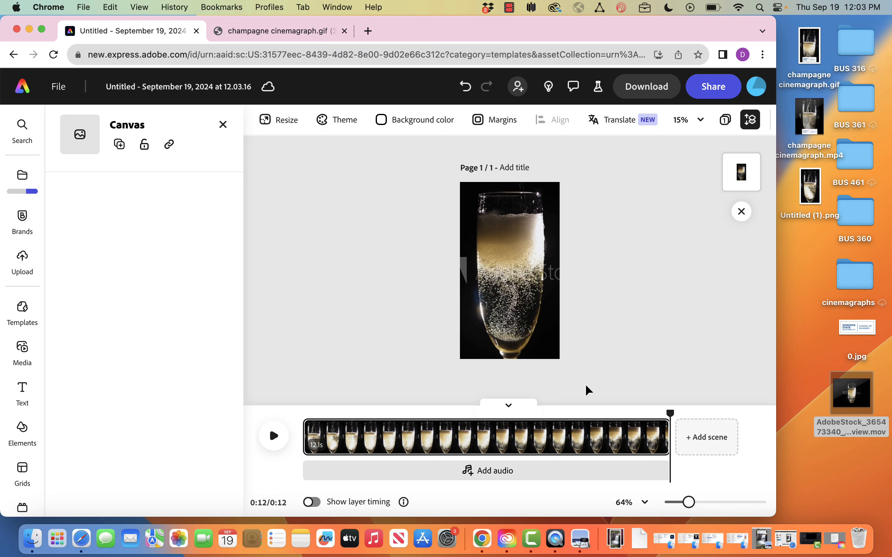
left_click_drag(670, 414, 307, 413)
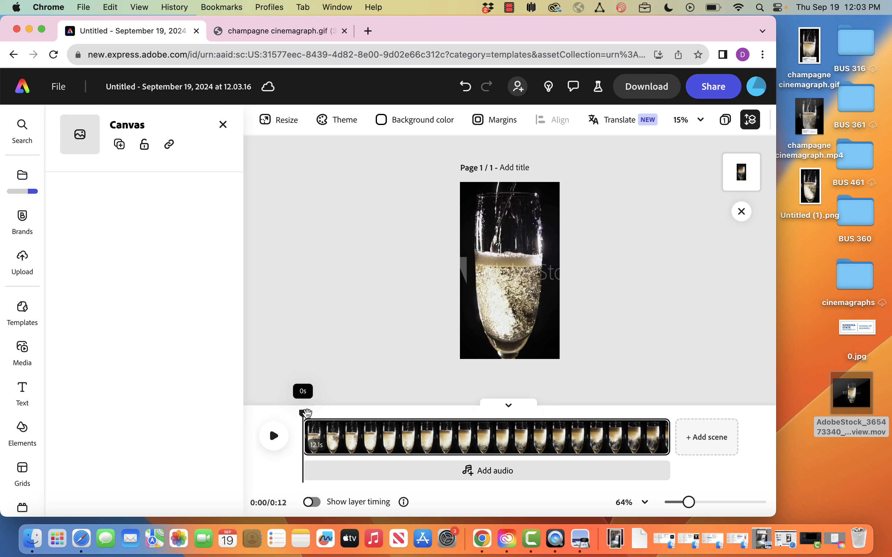
mouse_move(306, 413)
left_mouse_down()
mouse_move(313, 412)
mouse_move(301, 413)
left_mouse_up()
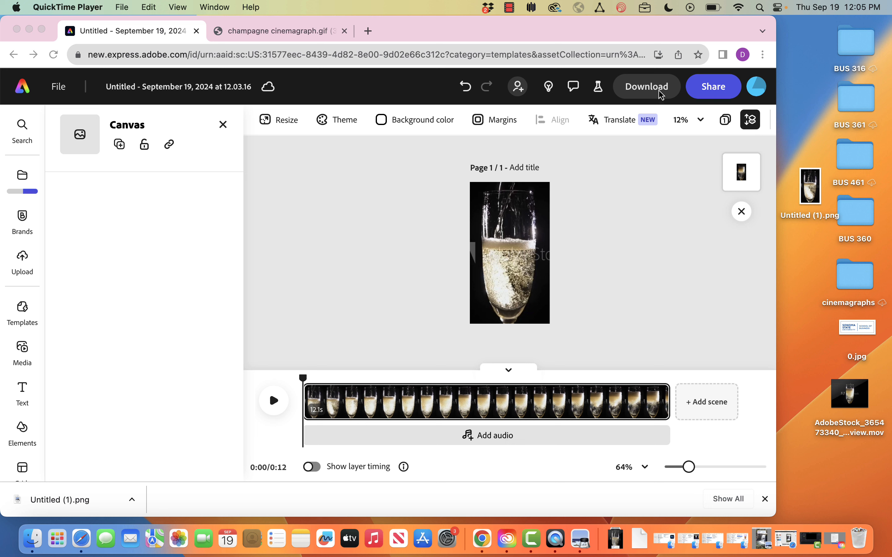
Download the page's opening frame as a PNG image.
left_click(662, 95)
left_click(639, 87)
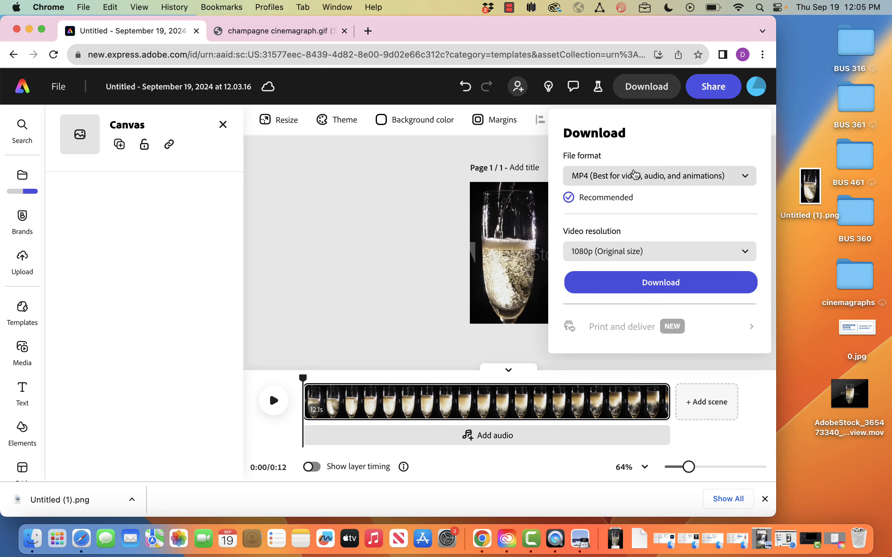
left_click(636, 175)
left_click(633, 201)
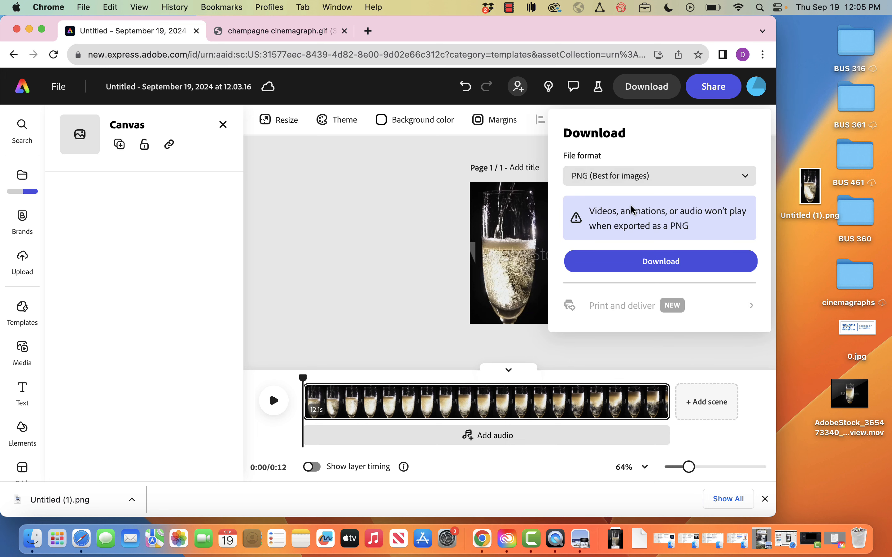
left_click(651, 261)
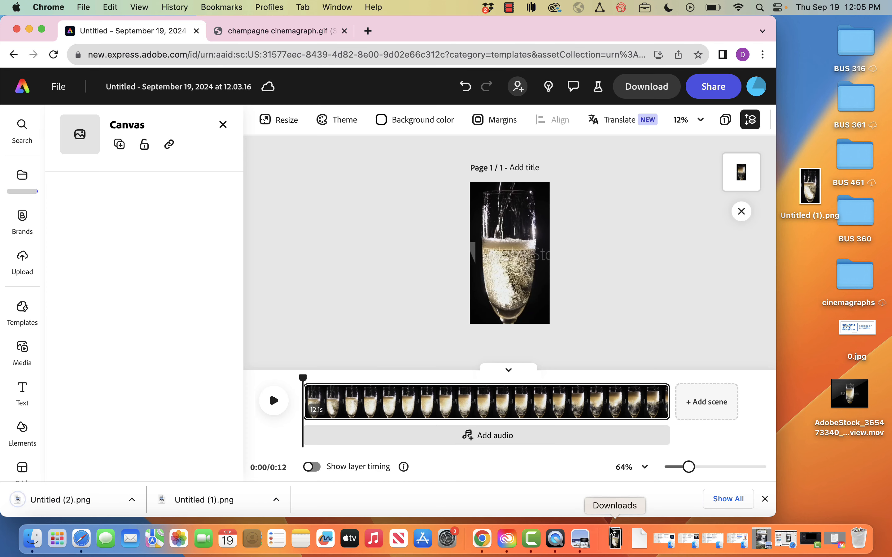
Copy Untitled (2).png from Downloads to the desktop and place it on the page so it exactly covers the video.
left_click(615, 526)
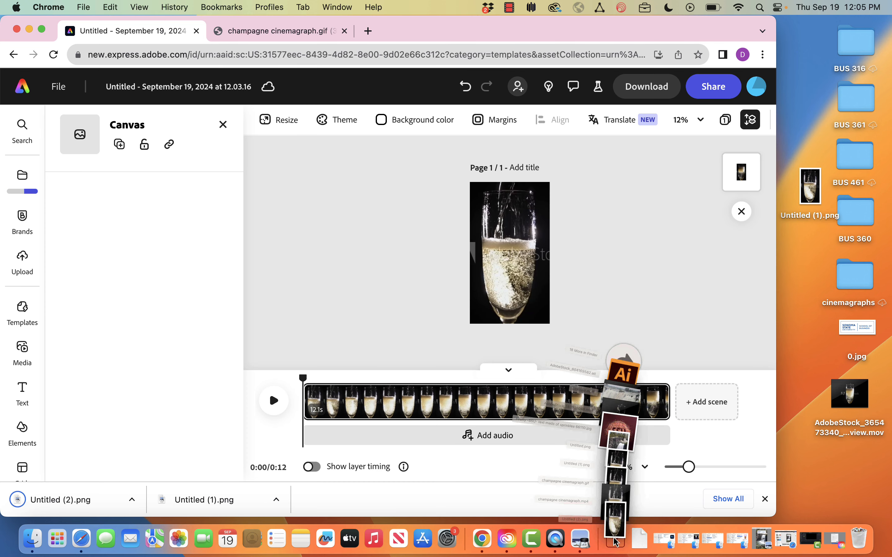
left_click_drag(618, 515, 847, 478)
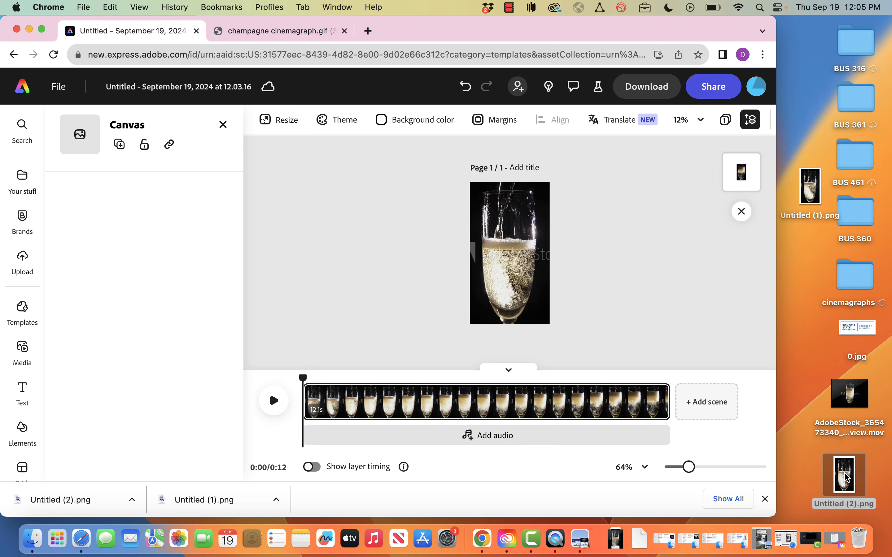
left_click_drag(847, 478, 492, 220)
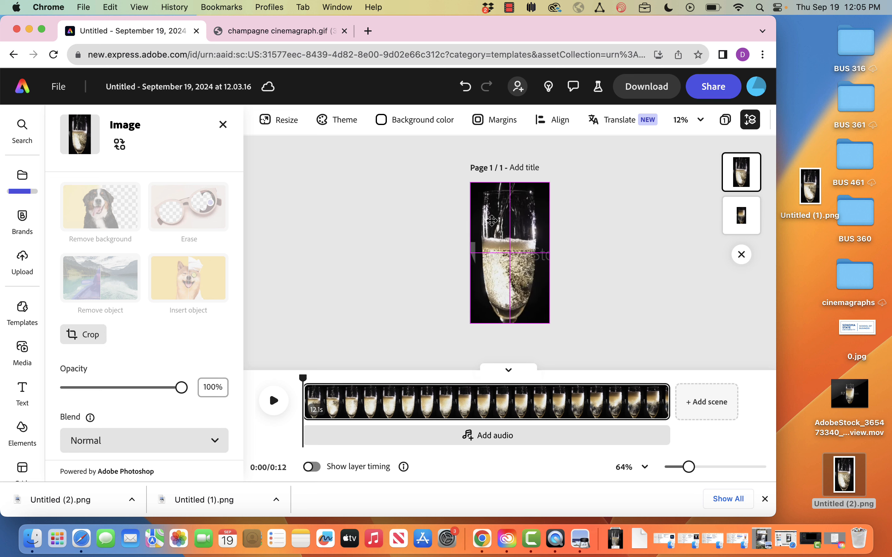
Try to align the still image and the video layer with each other.
left_click_drag(492, 220, 589, 244)
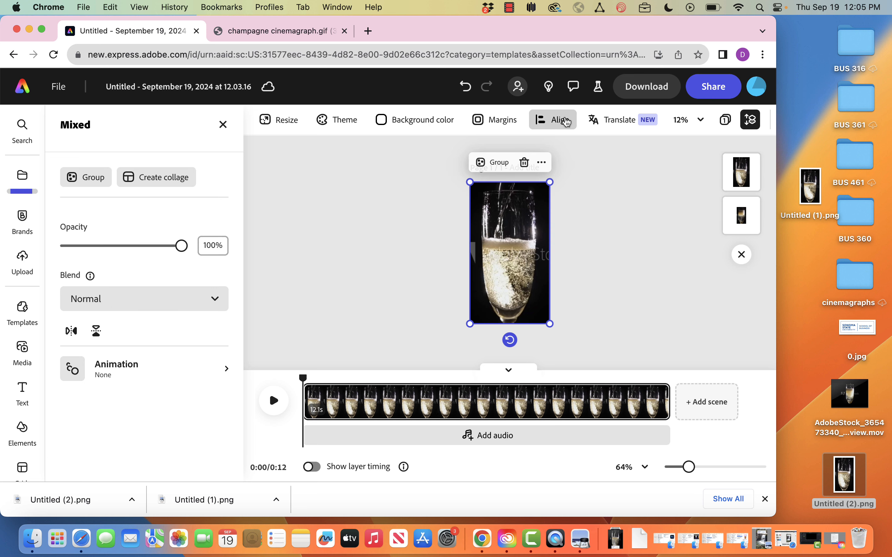
left_click(563, 120)
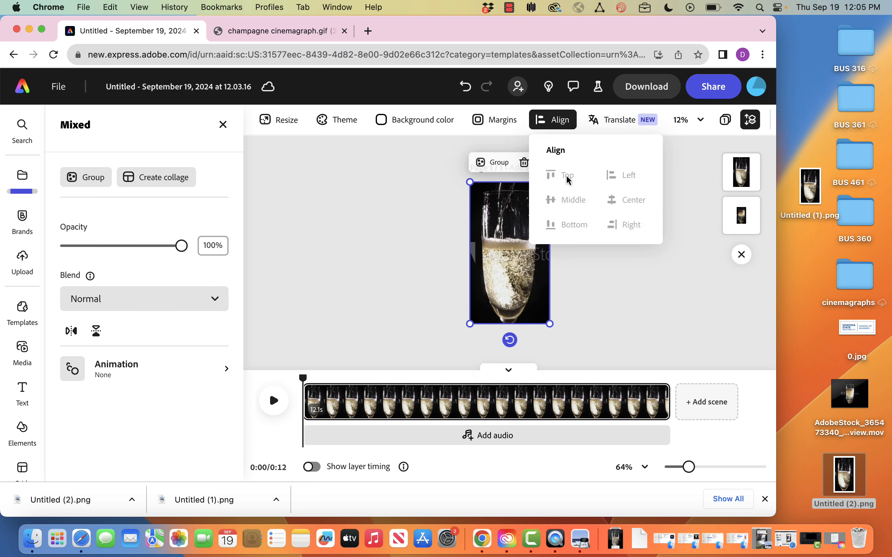
left_click(393, 192)
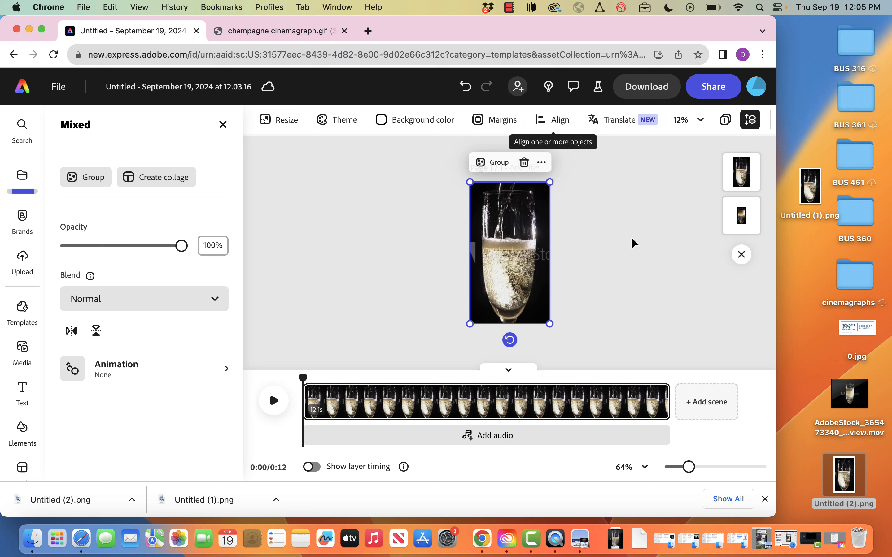
Set the video layer's opacity to 0% and change the page's background color to none.
left_click(749, 221)
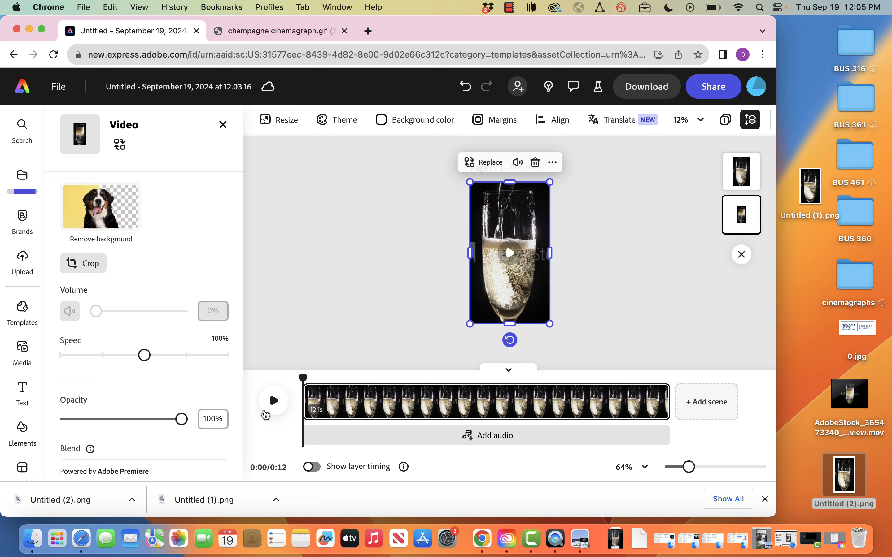
left_click_drag(181, 419, 48, 419)
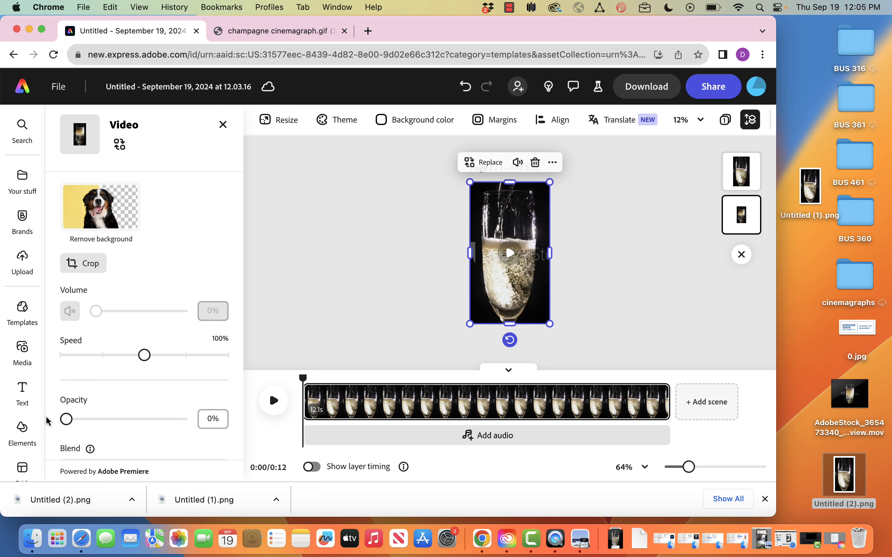
left_click(386, 119)
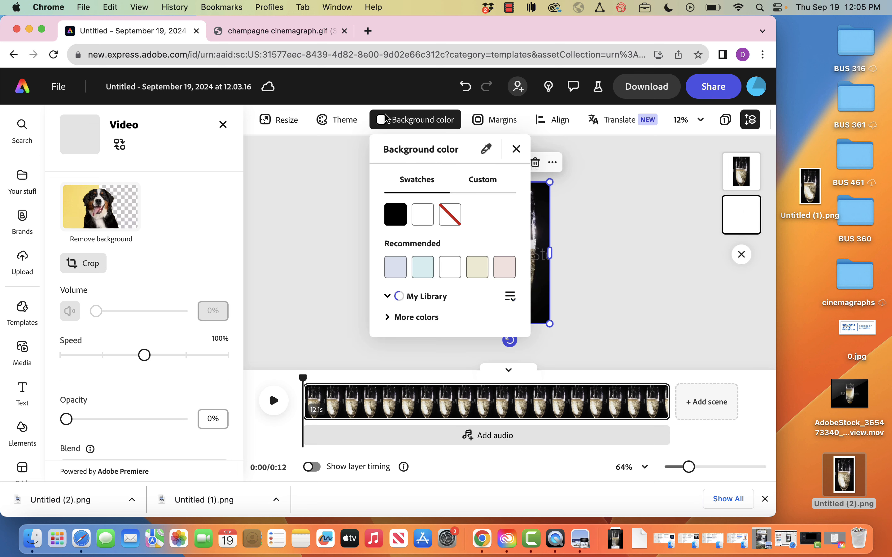
left_click(450, 217)
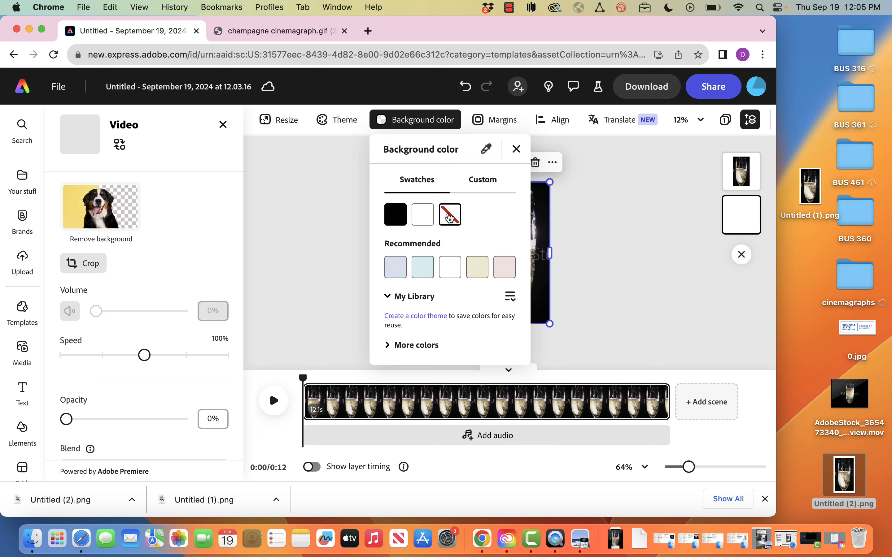
left_click(309, 213)
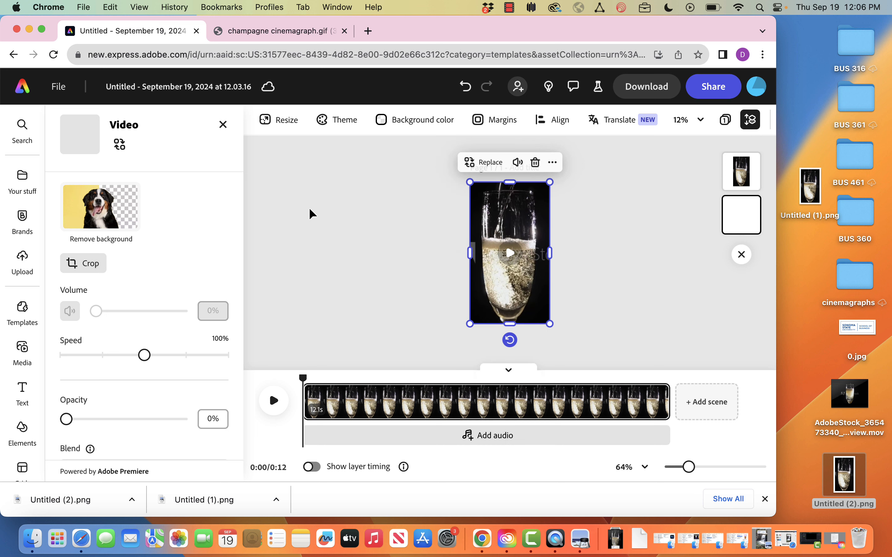
left_click(610, 233)
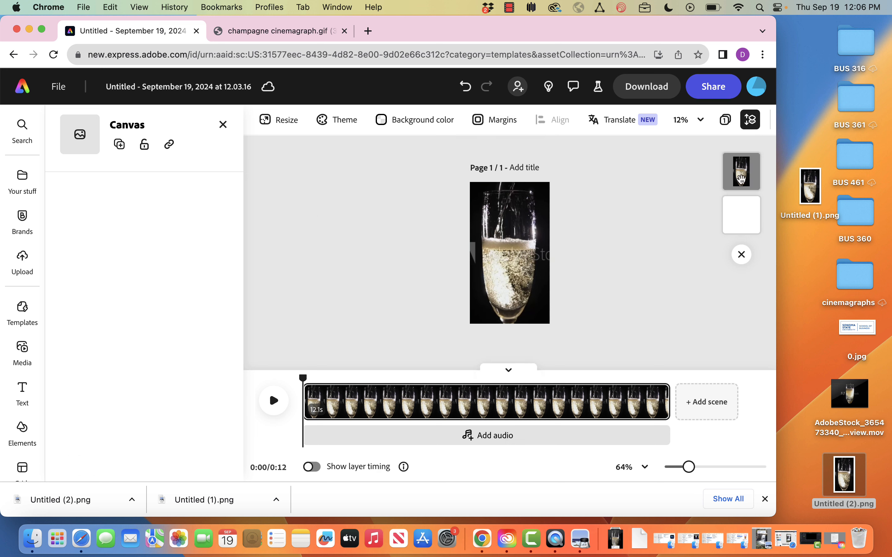
Erase the champagne below the foam from the still image layer using the Quick selection brush at size 40.
left_click(740, 178)
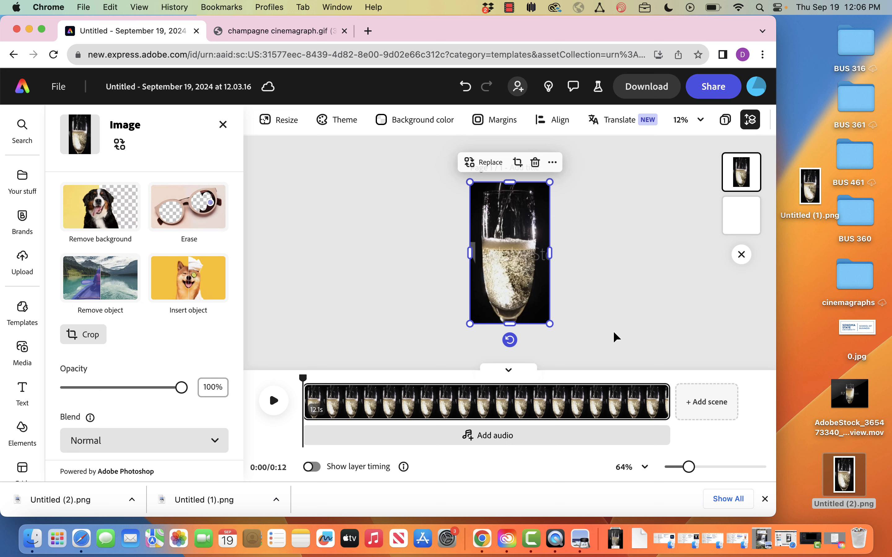
left_click(525, 367)
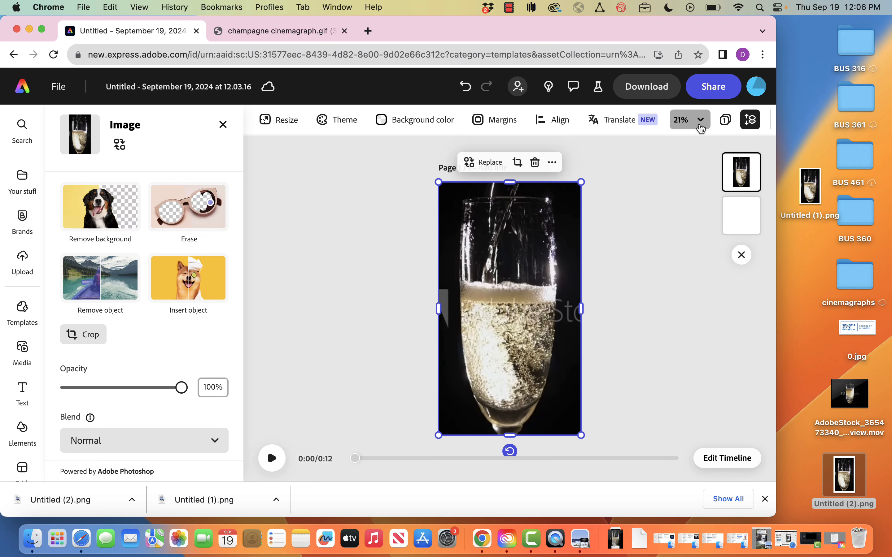
left_click(701, 122)
left_click(664, 231)
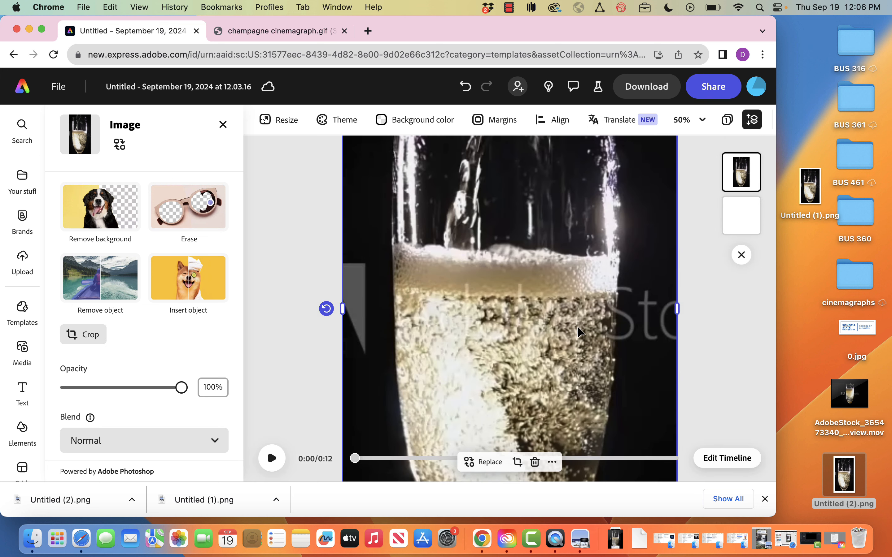
scroll(578, 332, "down", 3)
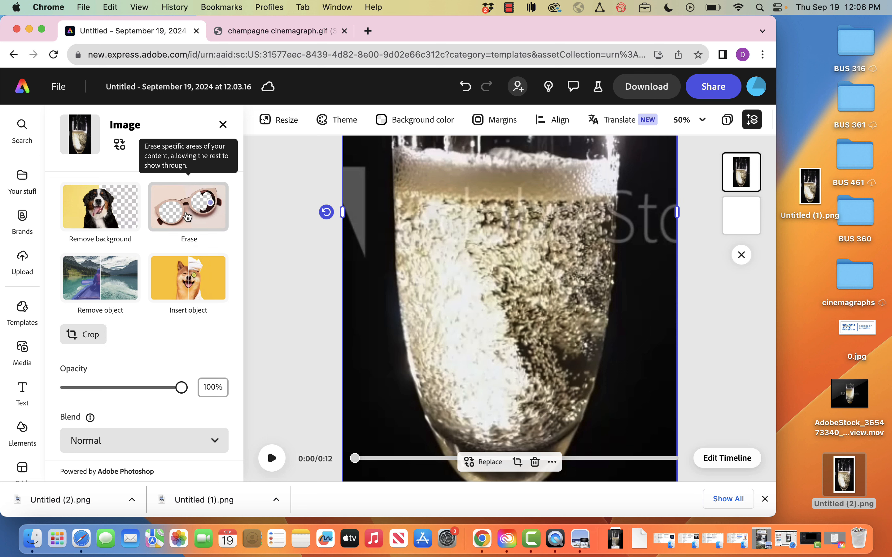
left_click(188, 217)
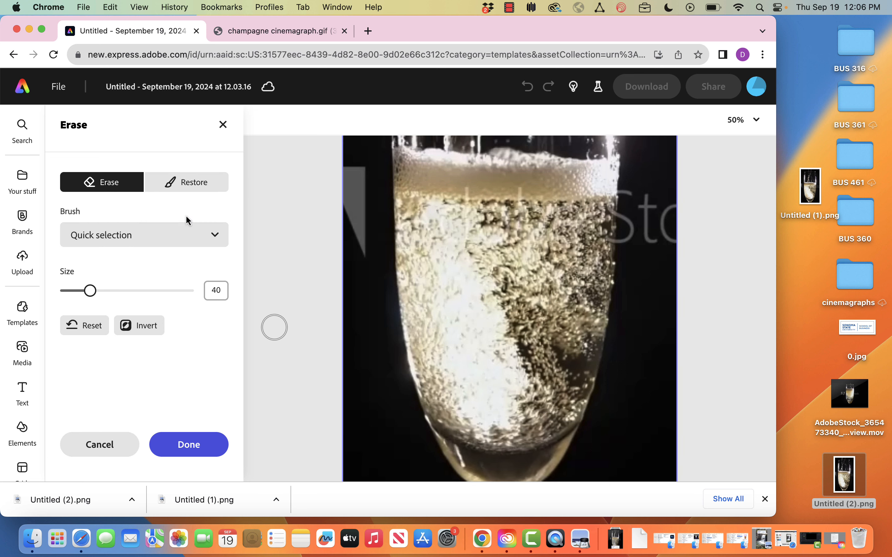
mouse_move(472, 294)
left_mouse_down()
mouse_move(506, 313)
mouse_move(531, 256)
mouse_move(546, 283)
mouse_move(537, 361)
mouse_move(564, 302)
mouse_move(545, 243)
left_mouse_up()
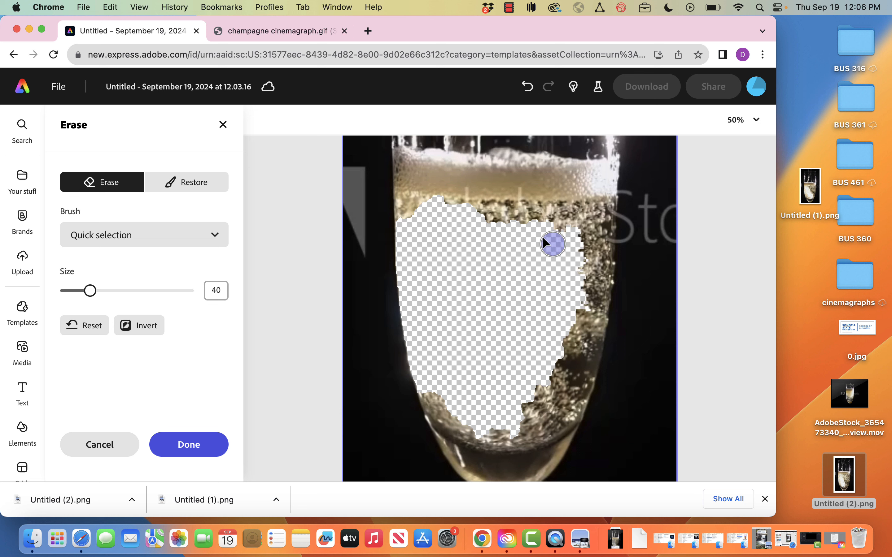
left_click_drag(480, 229, 457, 229)
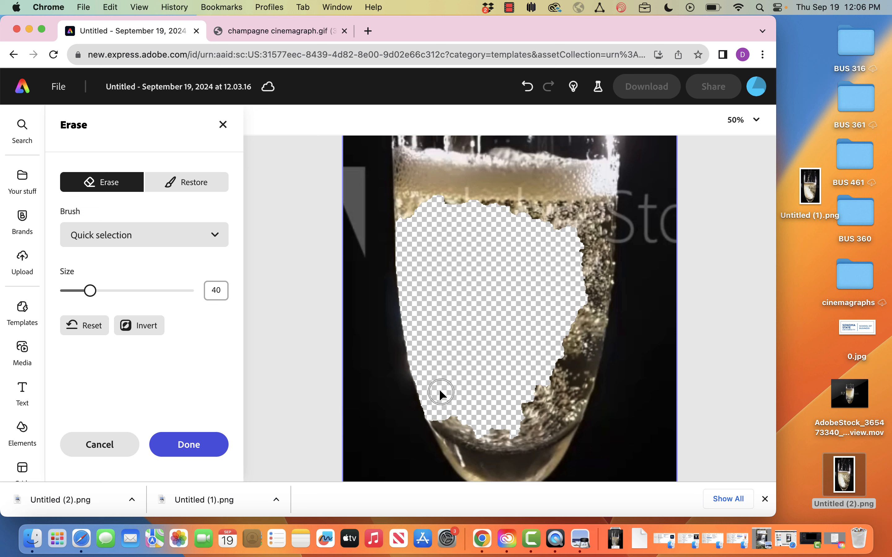
mouse_move(444, 396)
left_mouse_down()
mouse_move(457, 406)
mouse_move(495, 405)
mouse_move(553, 391)
mouse_move(577, 333)
mouse_move(591, 233)
left_mouse_up()
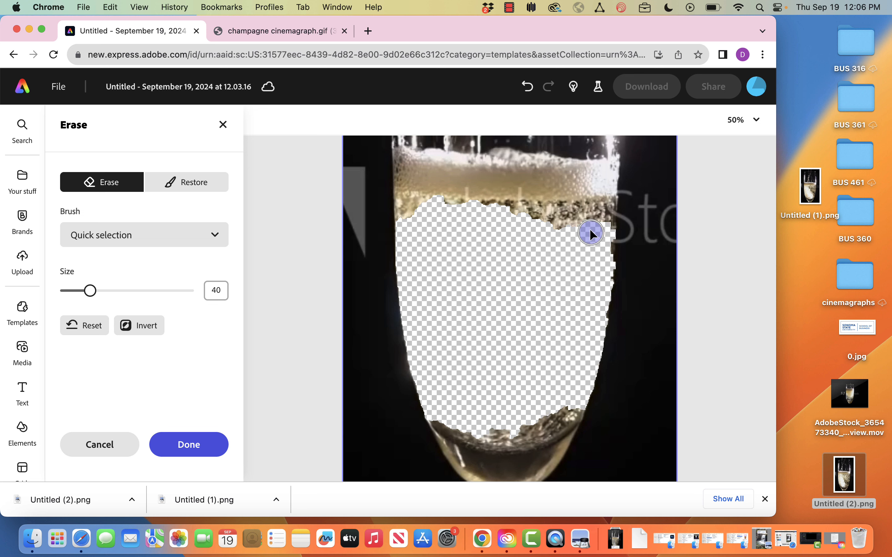
left_click_drag(474, 216, 434, 213)
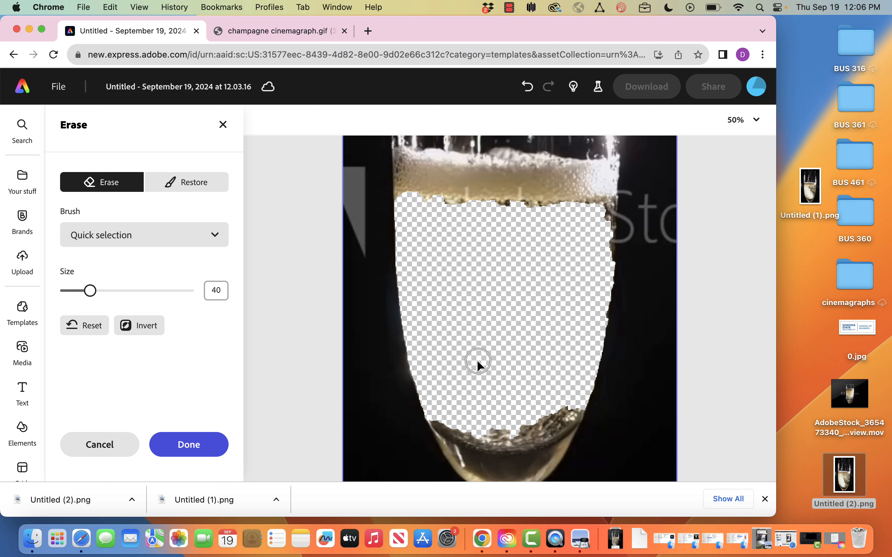
Try to erase the remaining bubbles at the bottom of the champagne with the Quick selection brush, restoring the glass base after each attempt.
left_click_drag(493, 423, 560, 407)
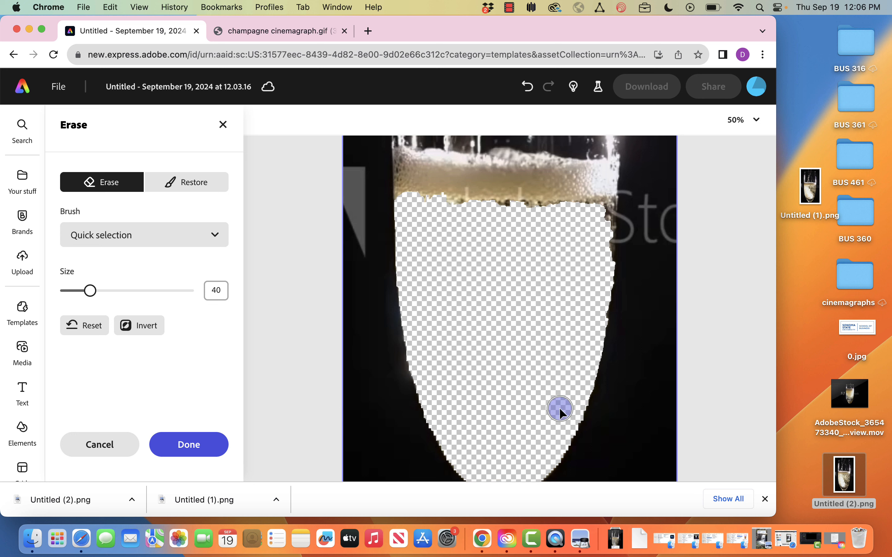
left_click(209, 197)
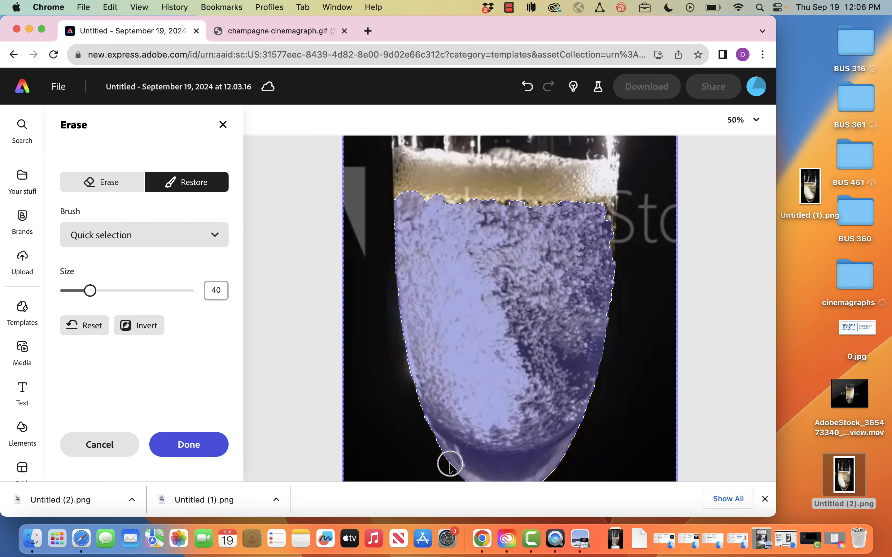
mouse_move(450, 465)
left_mouse_down()
mouse_move(480, 472)
mouse_move(564, 461)
mouse_move(511, 476)
left_mouse_up()
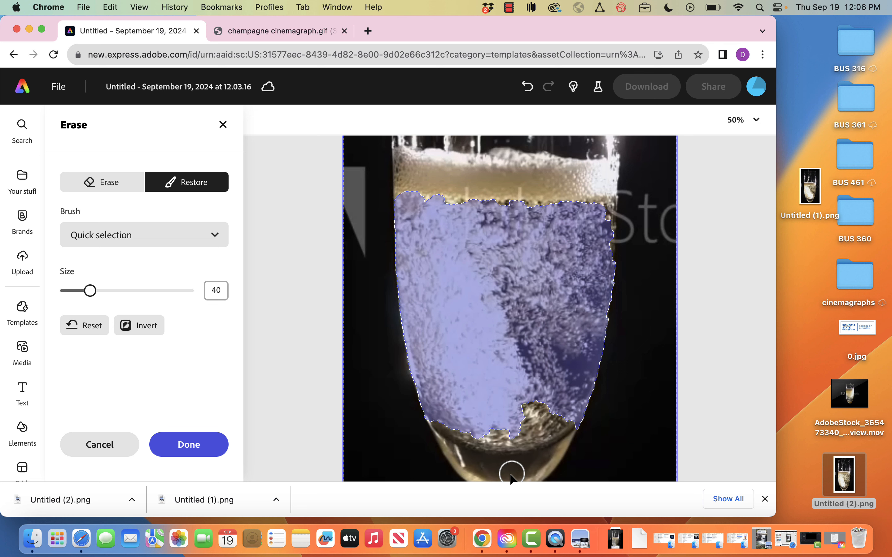
left_click(105, 182)
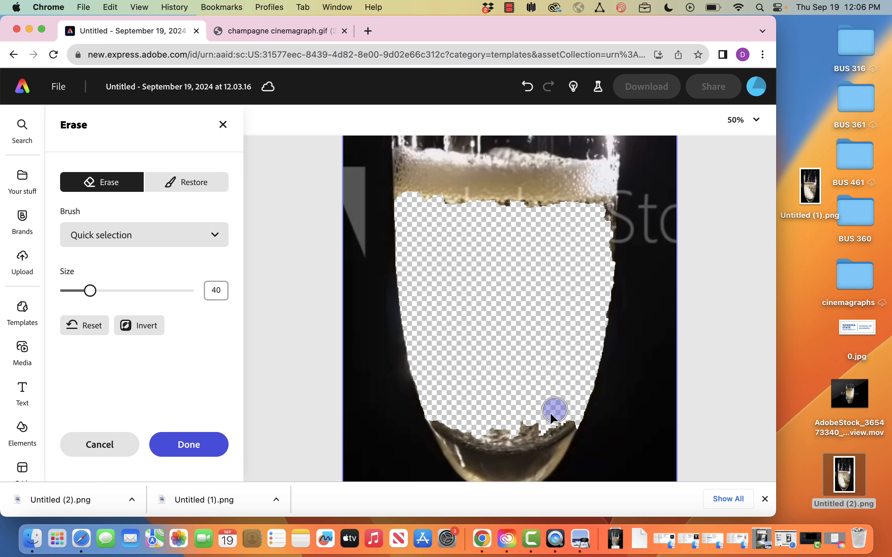
left_click_drag(506, 433, 473, 429)
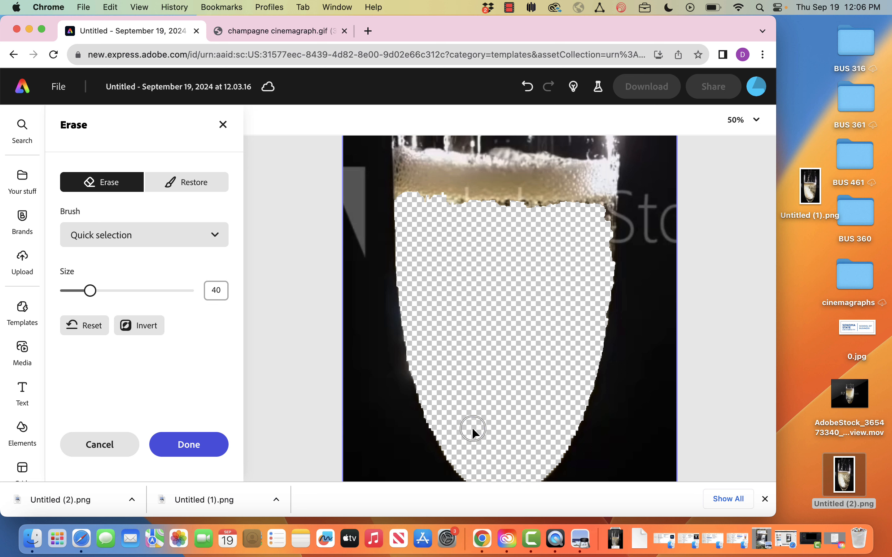
scroll(264, 330, "down", 3)
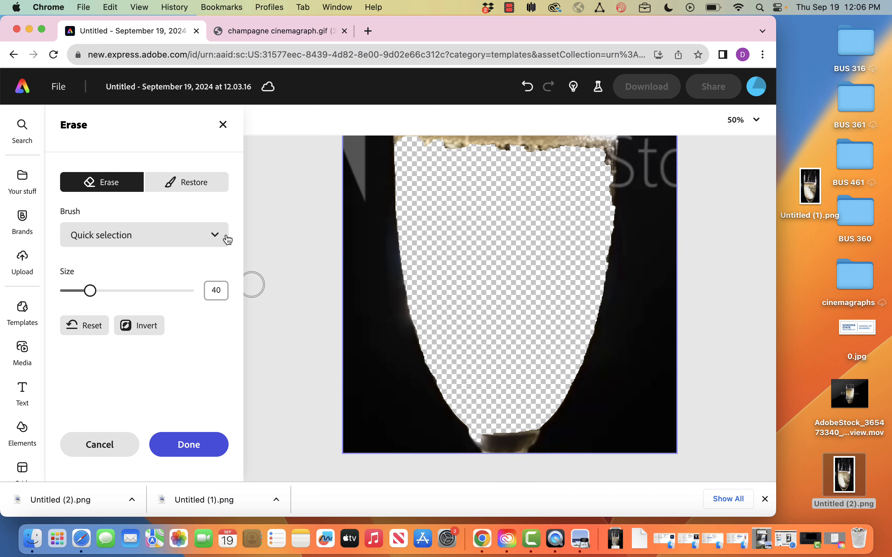
left_click(189, 191)
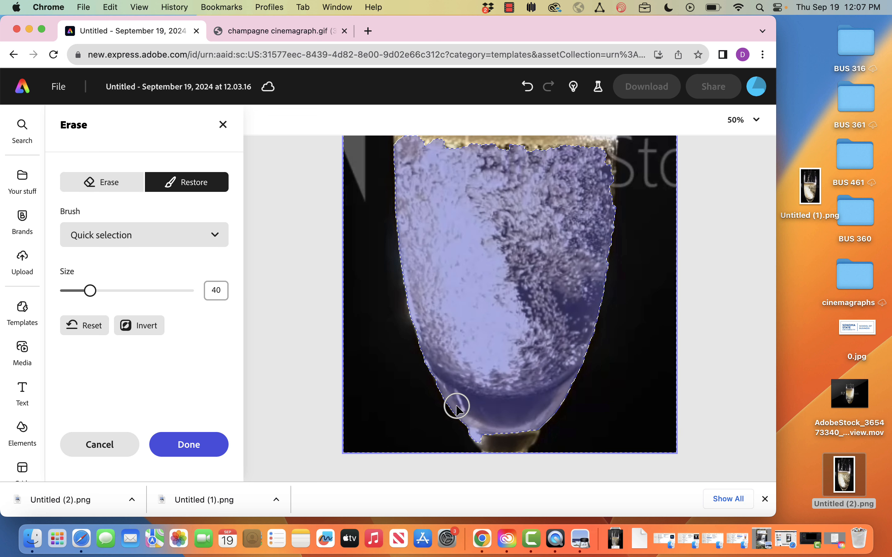
left_click(468, 427)
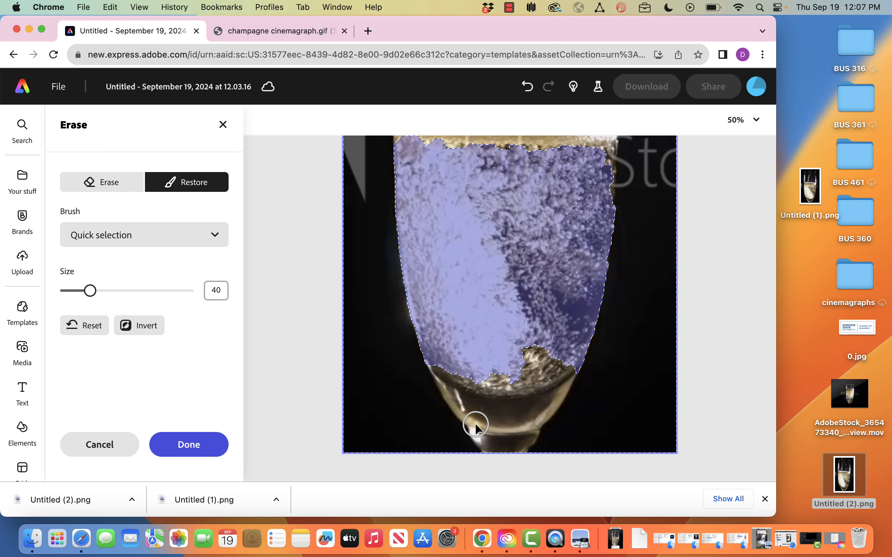
Erase the leftover bubbles along the champagne's edges with the Circle brush, first at size 40 and finally at size 5, and apply the erasure.
left_click(121, 186)
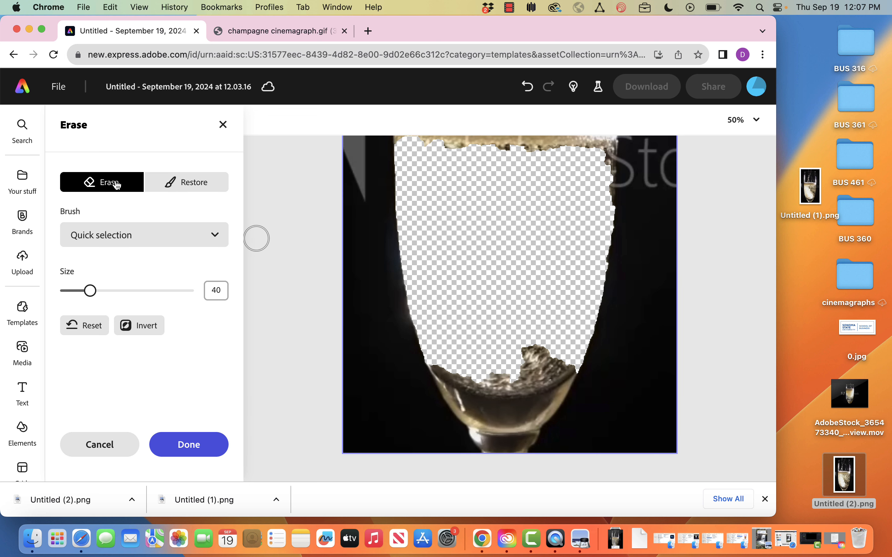
scroll(407, 256, "up", 3)
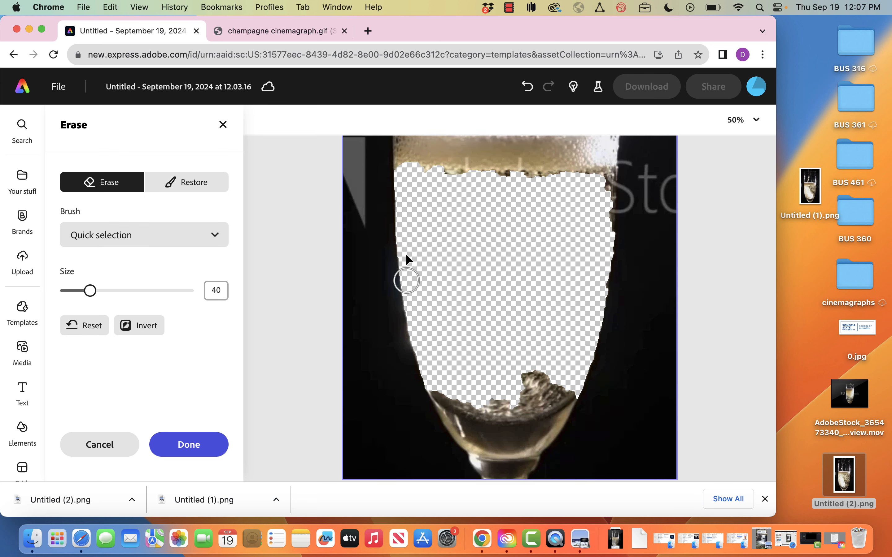
left_click(109, 234)
left_click(123, 310)
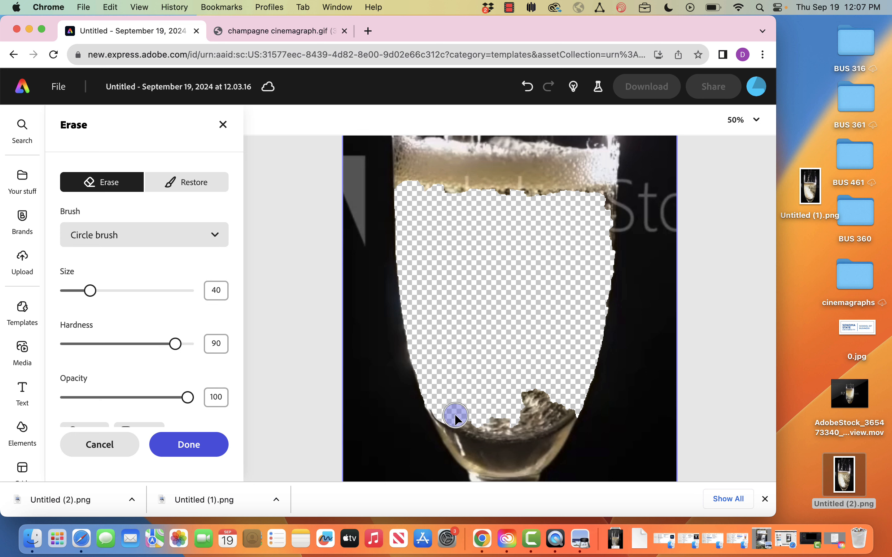
mouse_move(463, 418)
left_mouse_down()
mouse_move(535, 426)
mouse_move(563, 413)
mouse_move(554, 402)
left_mouse_up()
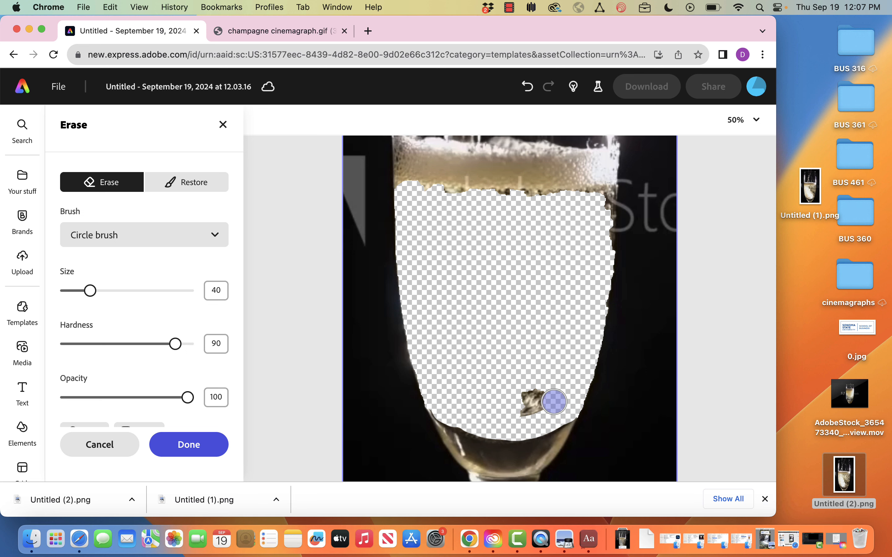
left_click(249, 61)
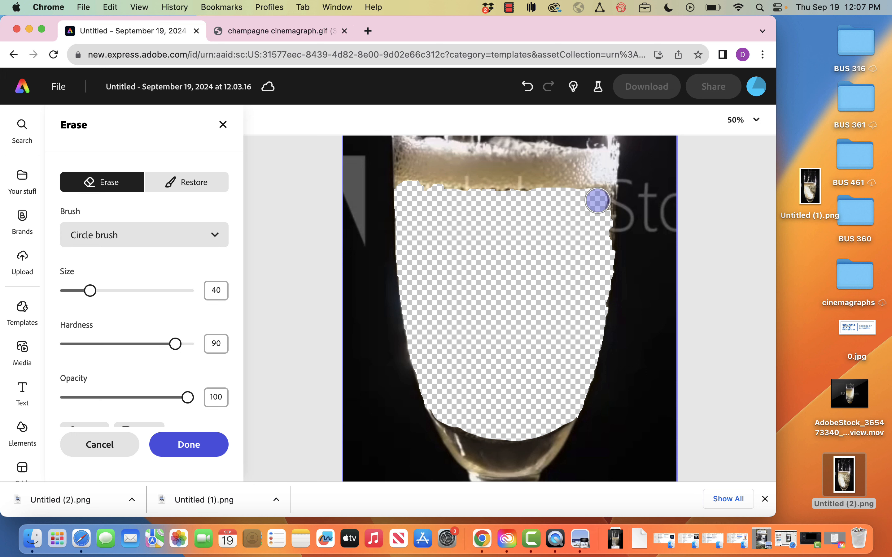
left_click_drag(601, 202, 603, 251)
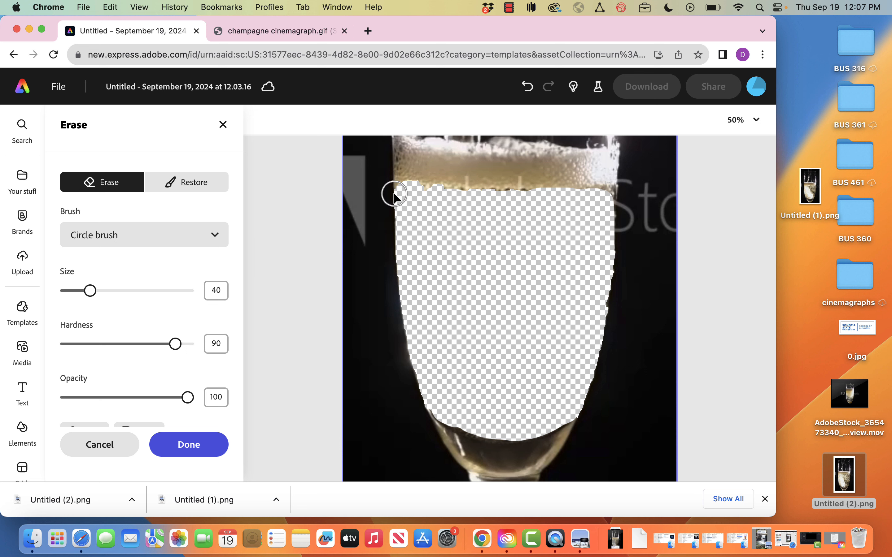
left_click_drag(91, 291, 65, 291)
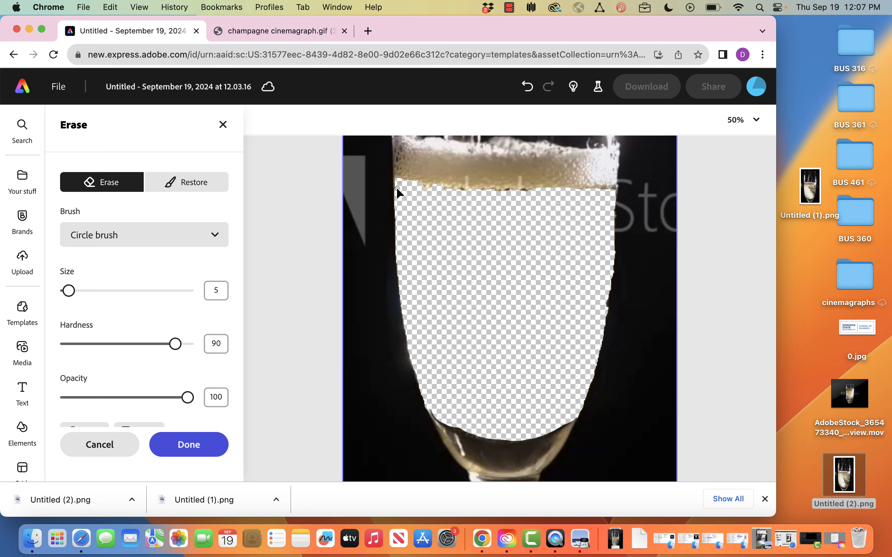
left_click(189, 445)
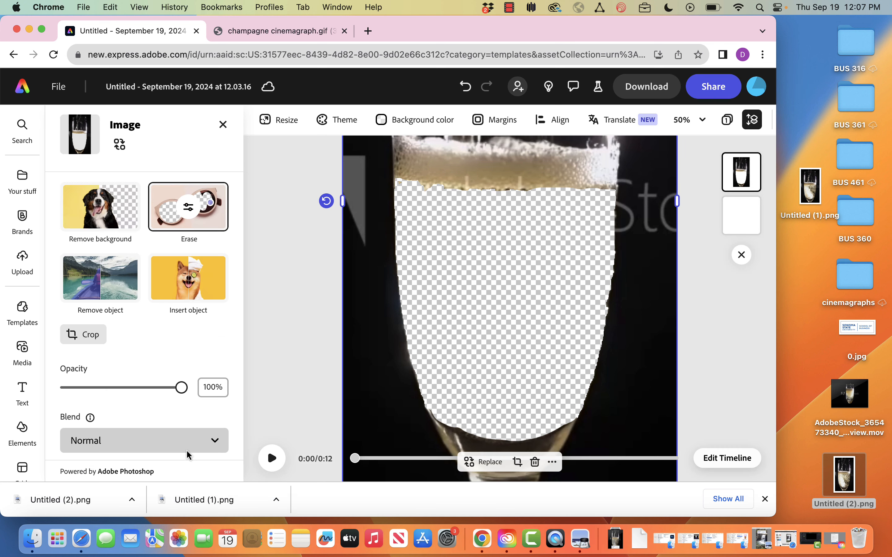
Set the video layer's opacity to 100% and play the cinemagraph as a preview.
left_click(760, 221)
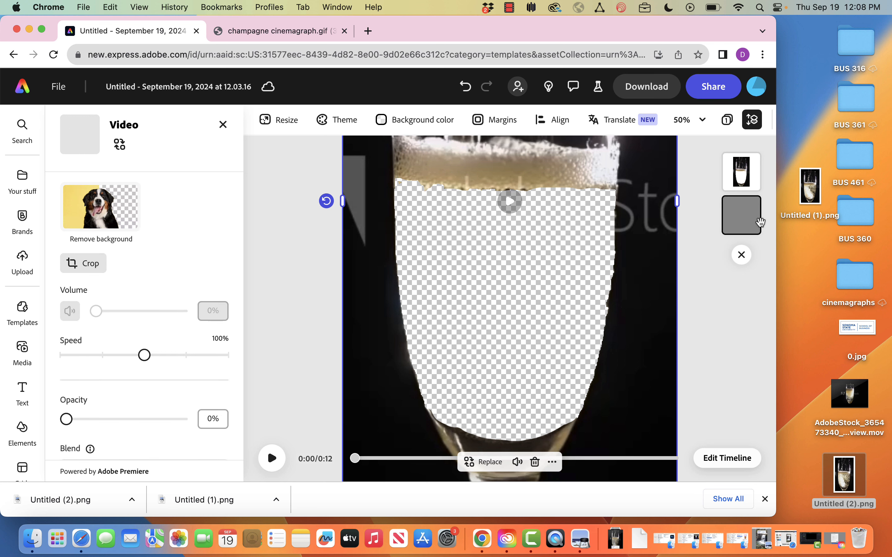
left_click_drag(67, 420, 213, 437)
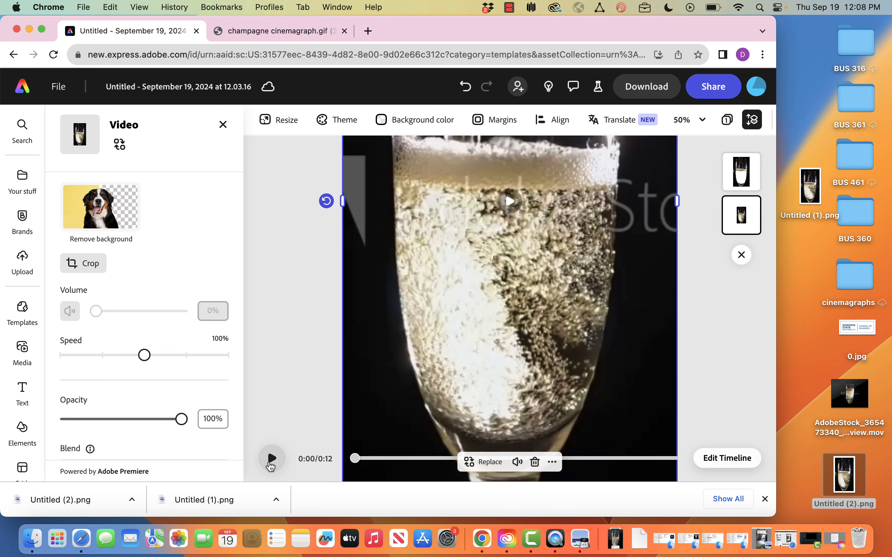
left_click(271, 459)
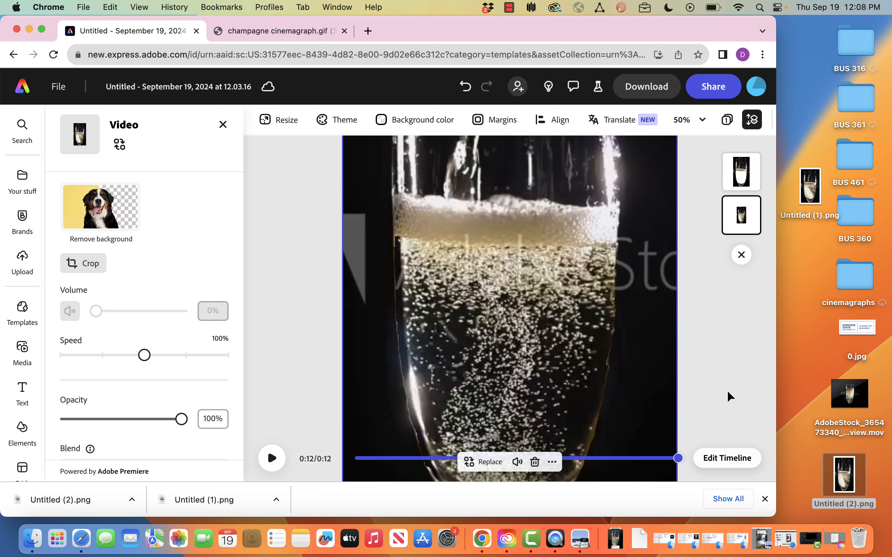
key("super+0")
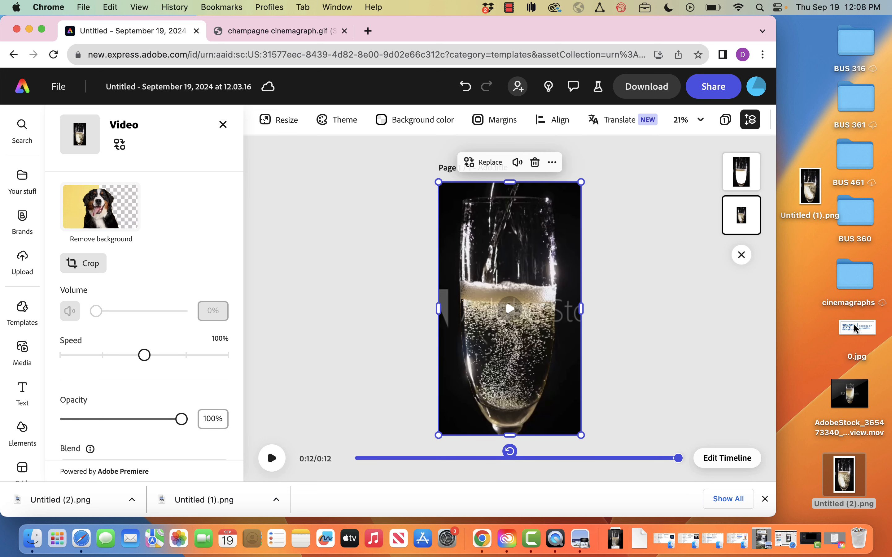
left_click_drag(857, 332, 508, 412)
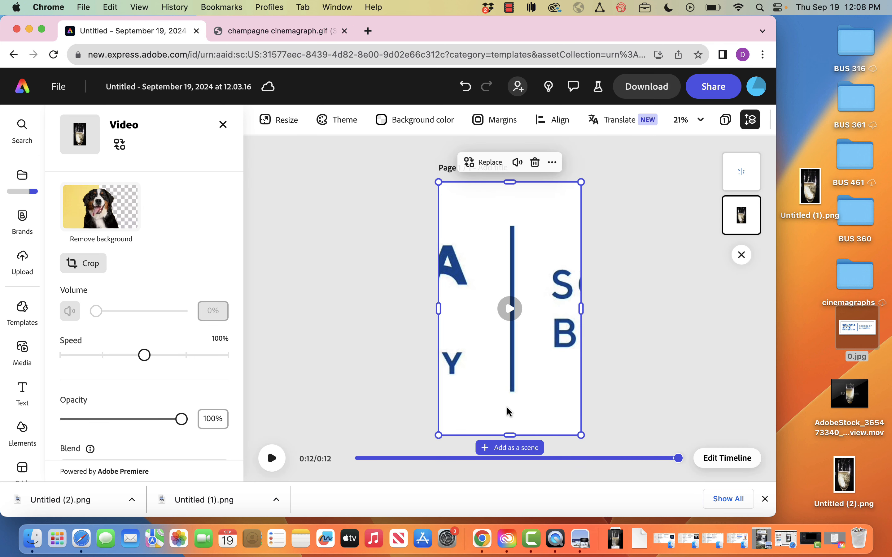
key("super+z")
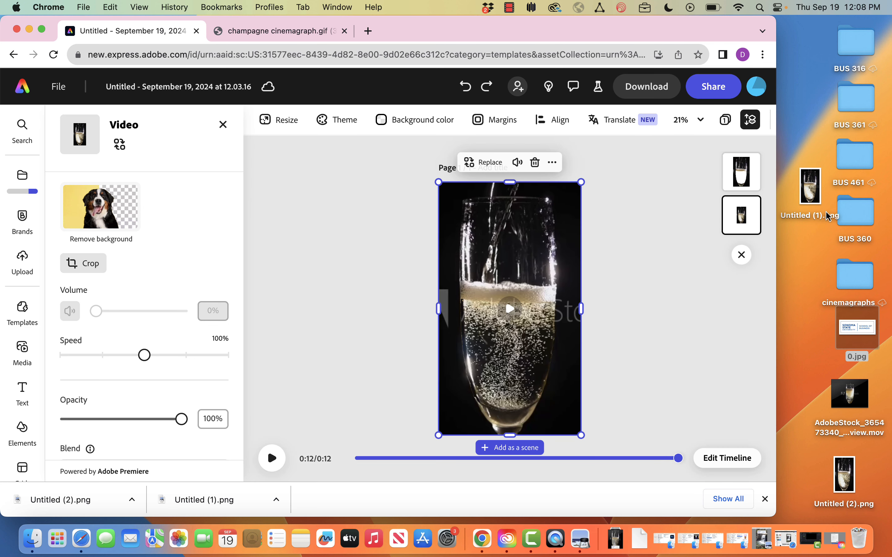
left_click_drag(855, 331, 557, 377)
key("super+z")
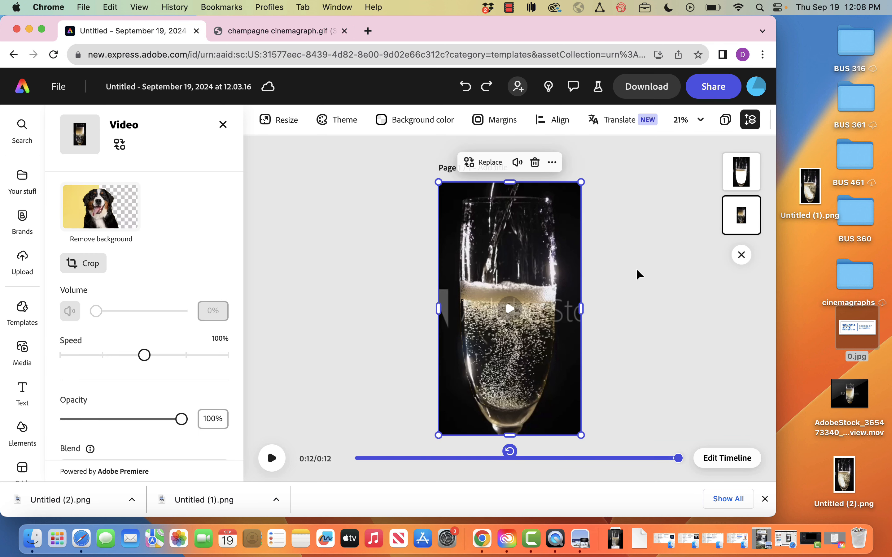
Add the logo image 0.jpg from the desktop to the page as a separate layer centered near the bottom of the glass.
left_click(640, 276)
left_click_drag(858, 331, 499, 411)
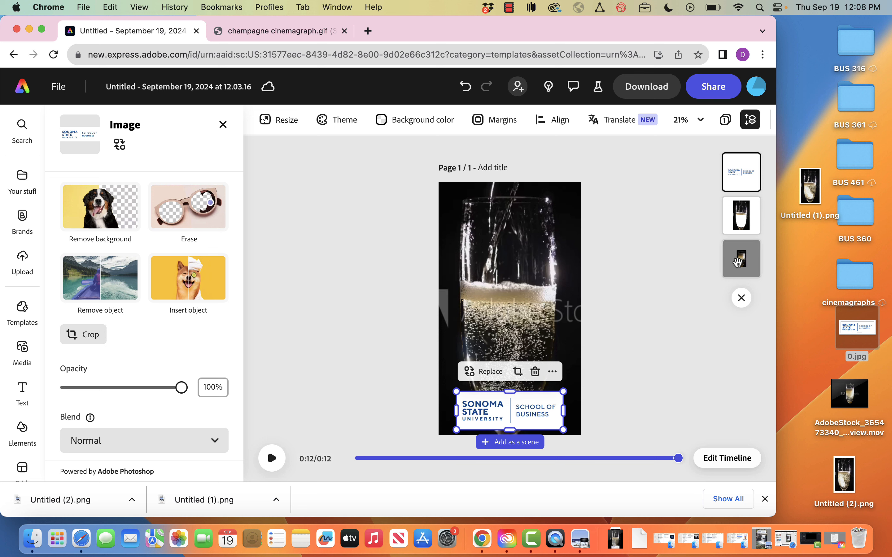
left_click(680, 292)
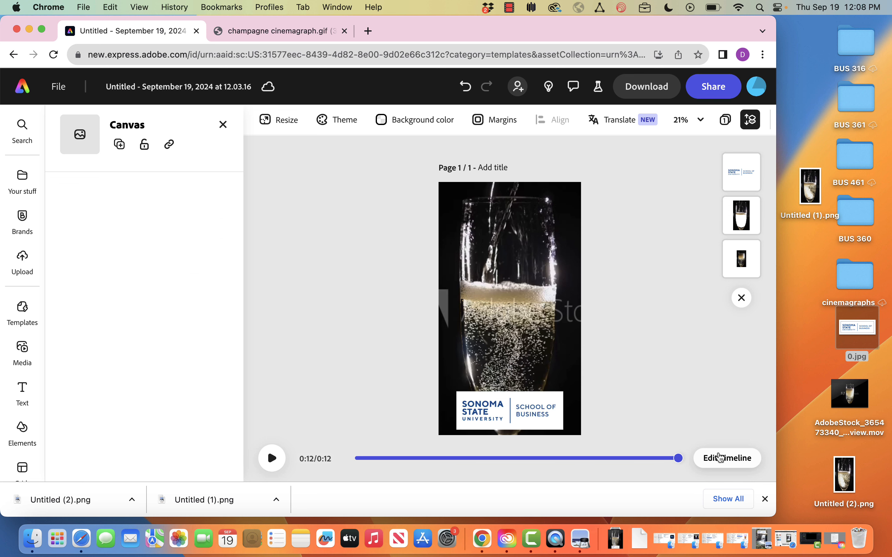
Split the 12-second scene at 0:06 on the timeline and move the second half in front of the first.
left_click(718, 460)
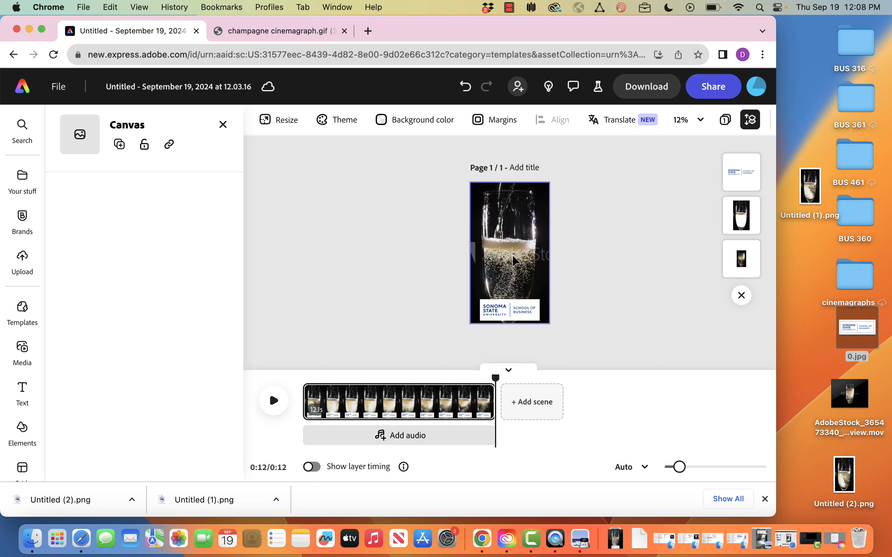
left_click_drag(495, 378, 407, 377)
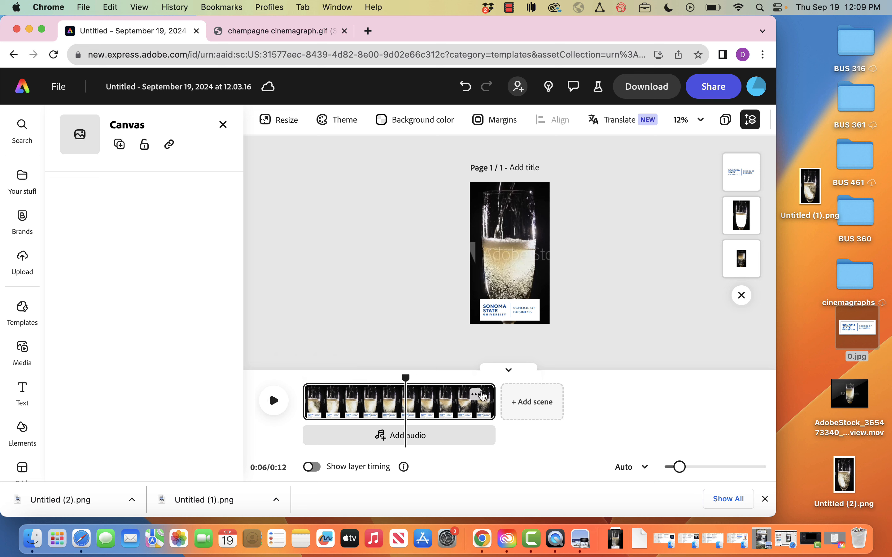
left_click(479, 396)
left_click(481, 339)
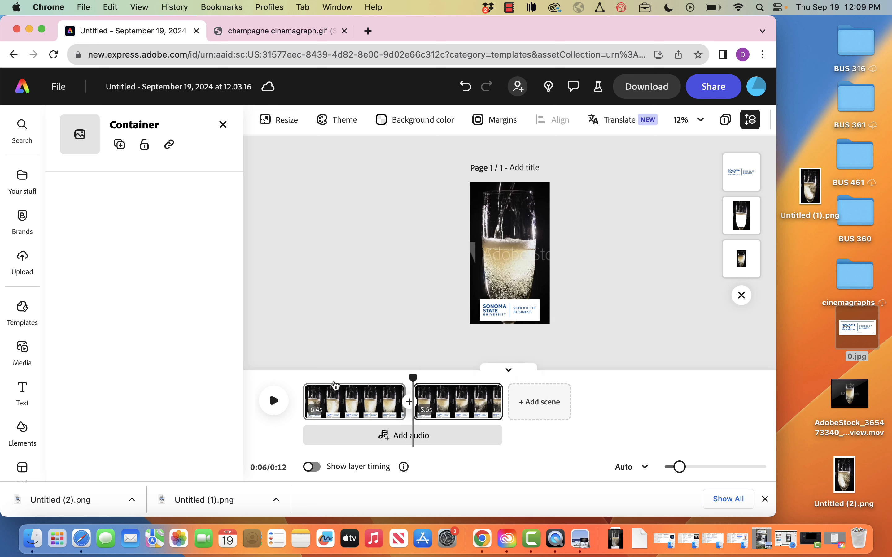
left_click_drag(459, 407, 349, 408)
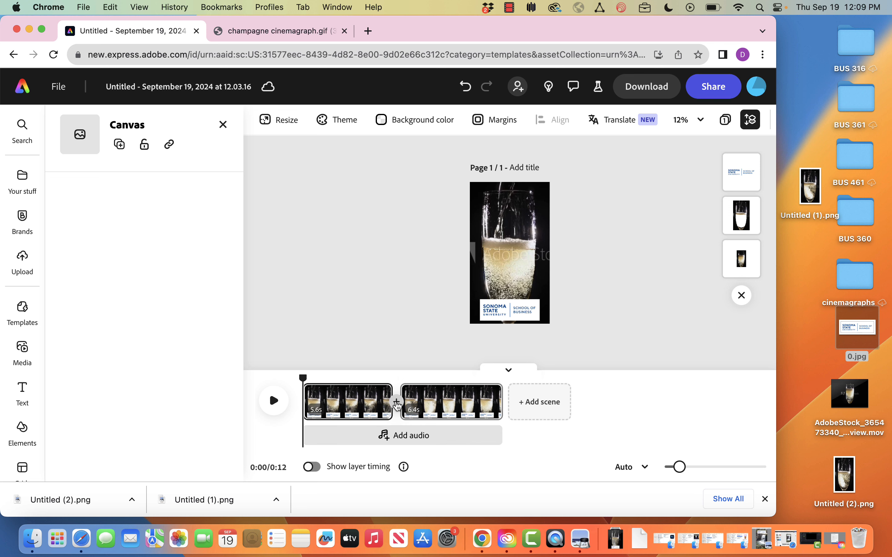
Add a Dissolve transition between the two scenes.
left_click(396, 402)
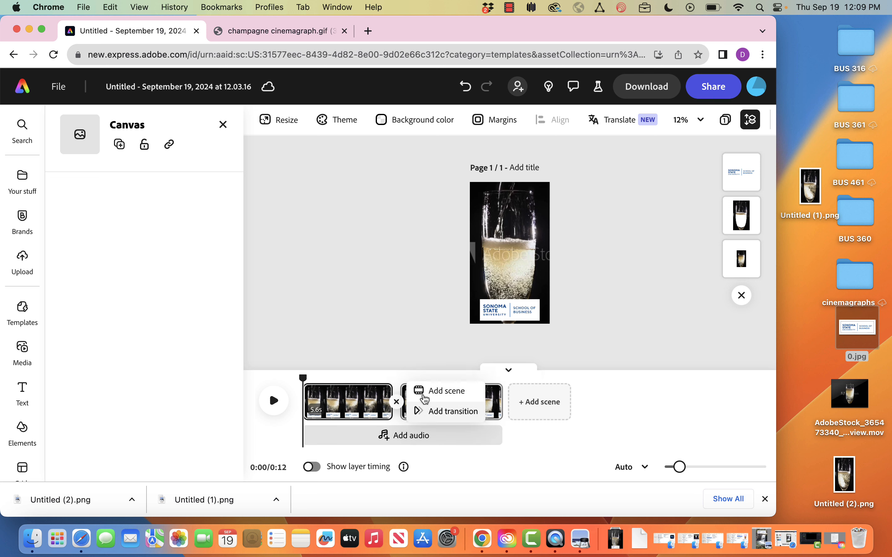
left_click(427, 411)
left_click(200, 201)
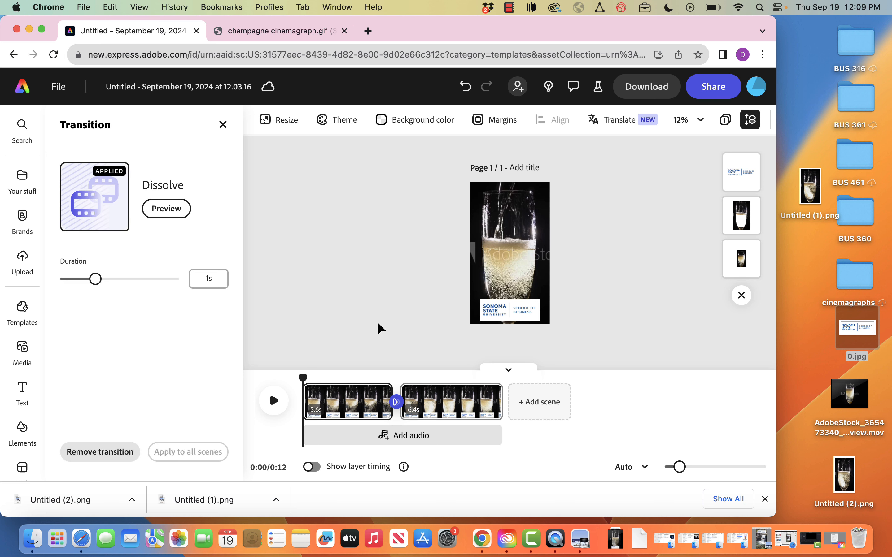
Play the timeline from about 0:04 across the transition to preview the loop, and pause playback.
left_click_drag(303, 378, 370, 383)
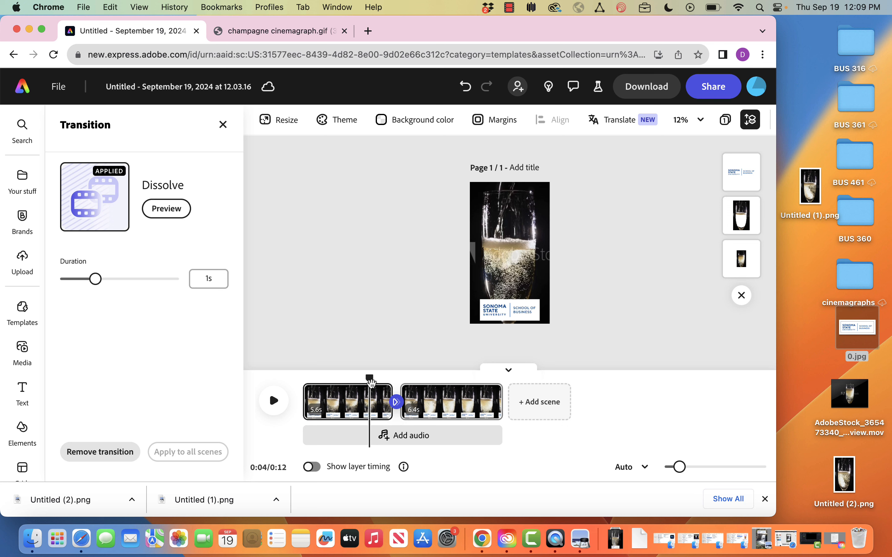
key("space")
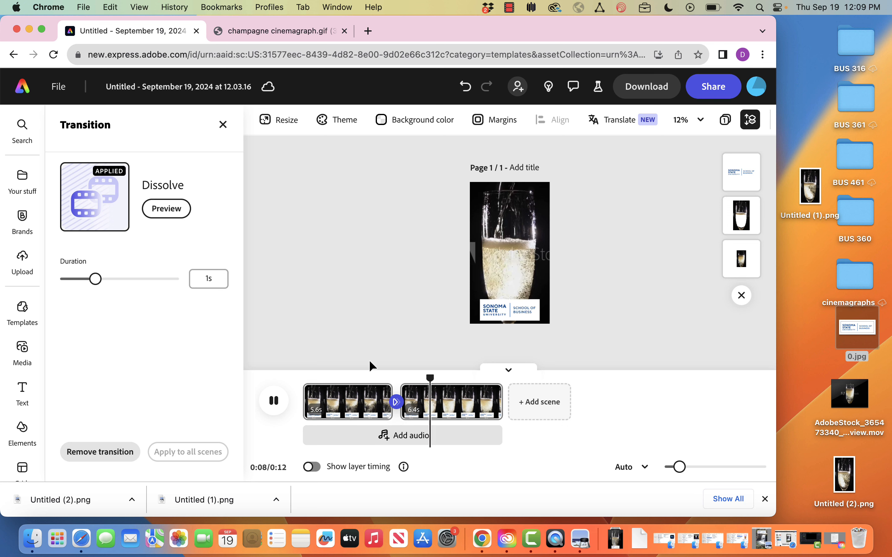
left_click(273, 410)
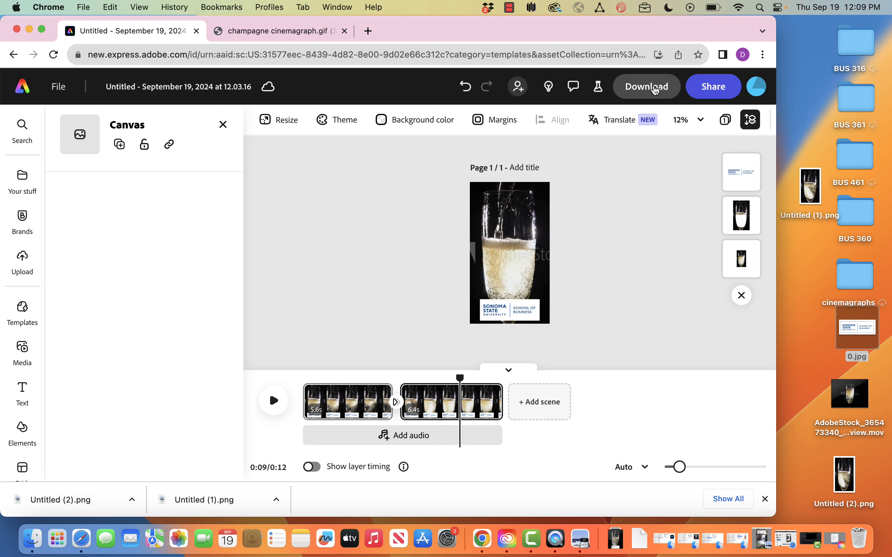
Download the cinemagraph as an MP4 at 1080p and move Untitled (1).mp4 from the downloads to the desktop.
left_click(655, 90)
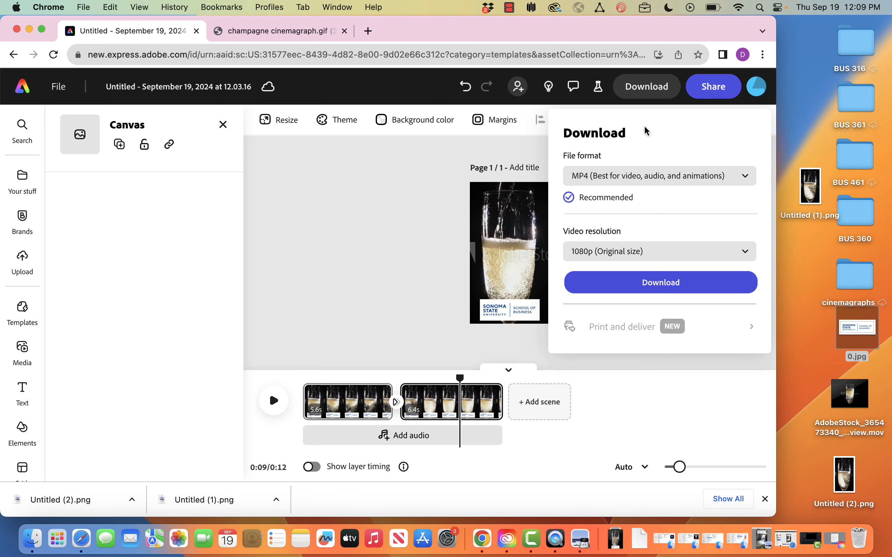
left_click(662, 284)
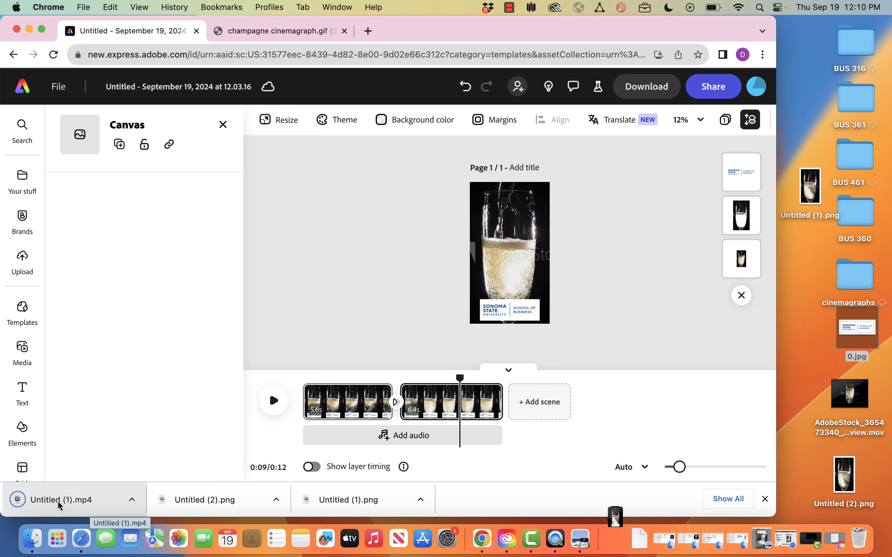
left_click(615, 532)
left_click_drag(618, 513, 814, 459)
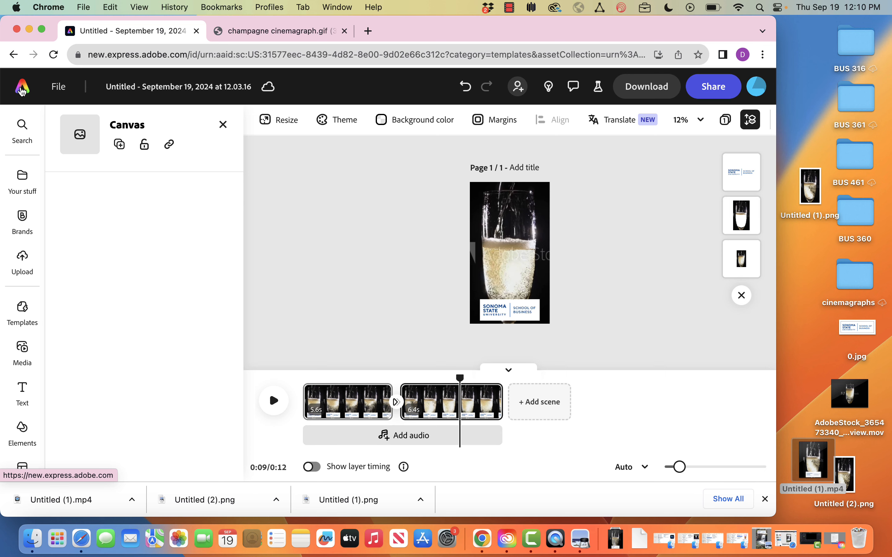
Try to load Untitled (1).mp4 from the desktop into the Convert to GIF quick action, reloading the page for a second attempt.
left_click(22, 89)
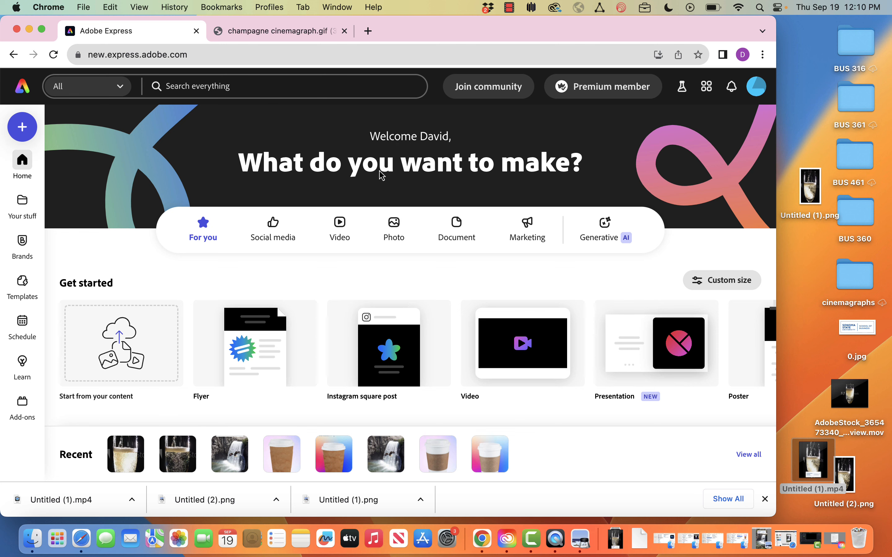
left_click(339, 231)
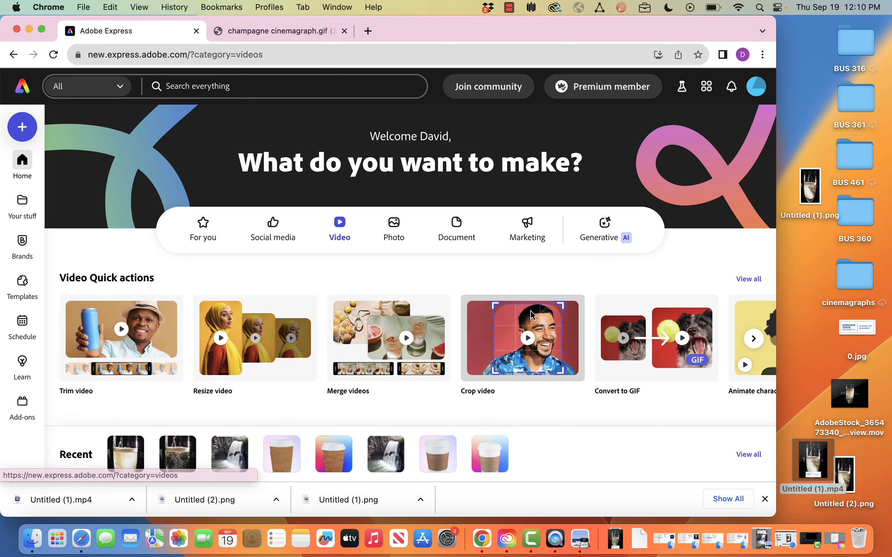
left_click(629, 322)
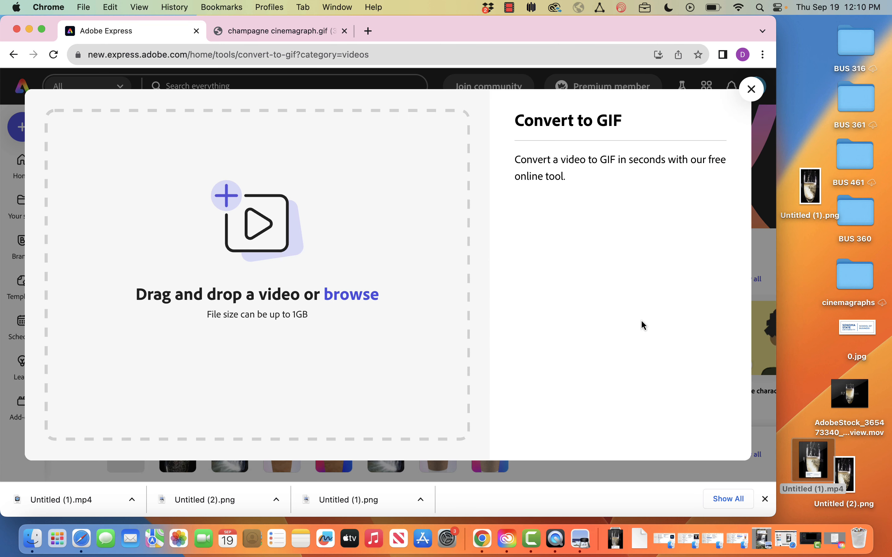
left_click_drag(822, 472, 295, 313)
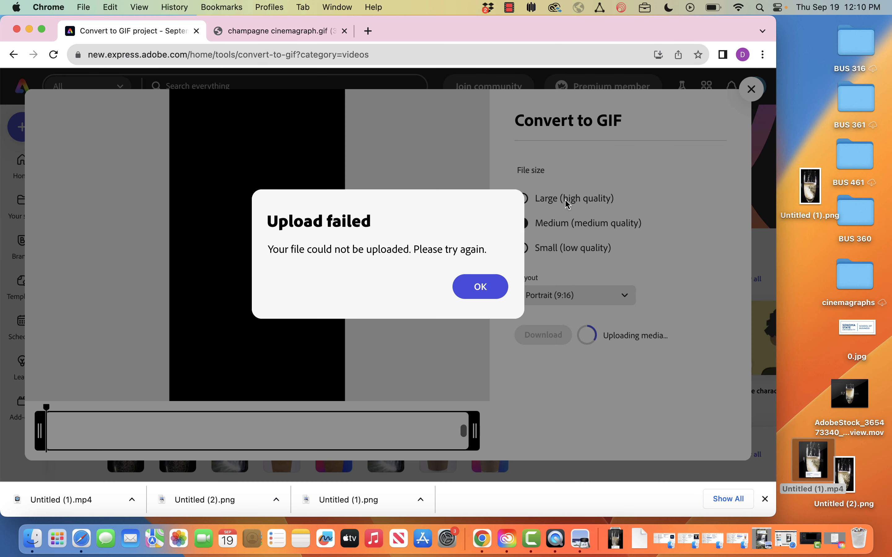
left_click(480, 291)
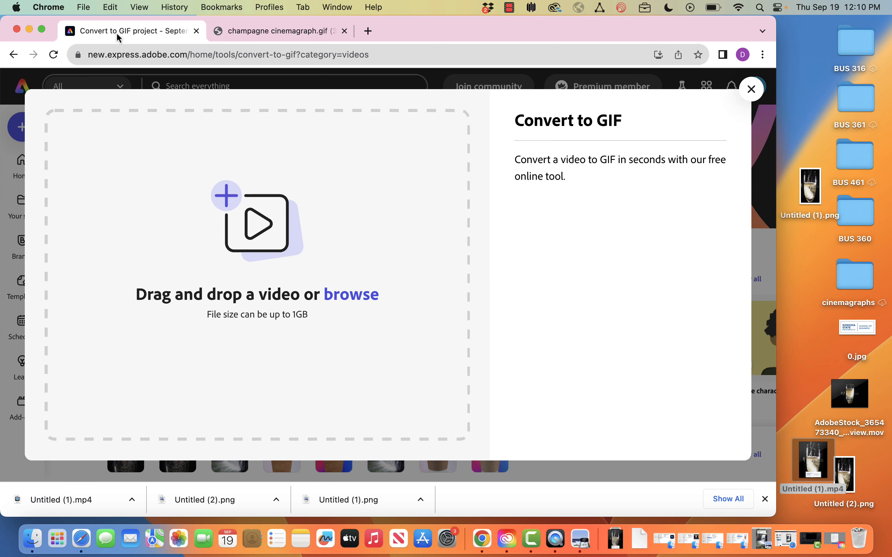
left_click(56, 57)
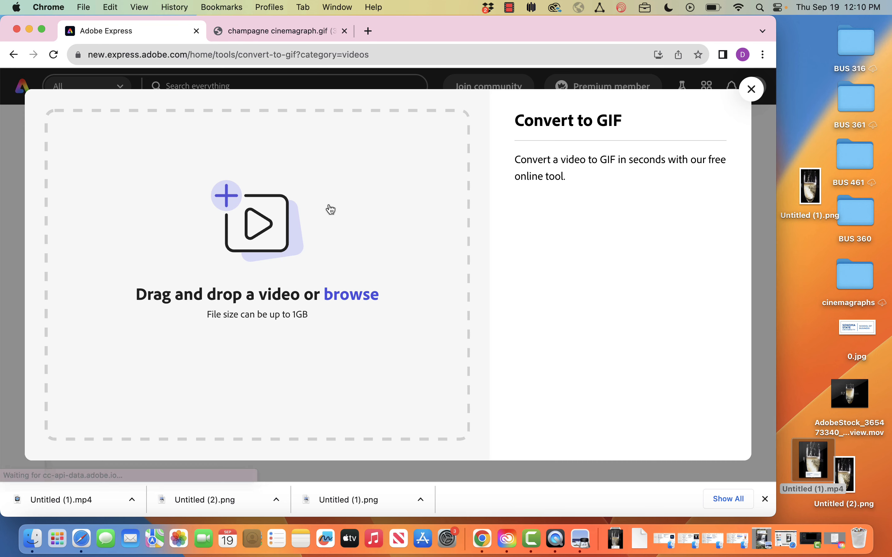
left_click_drag(816, 453, 339, 299)
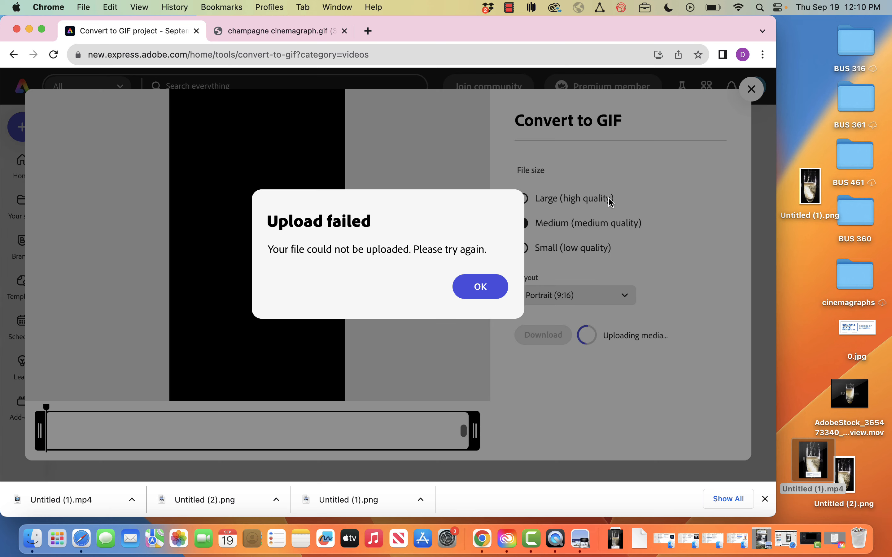
left_click(462, 288)
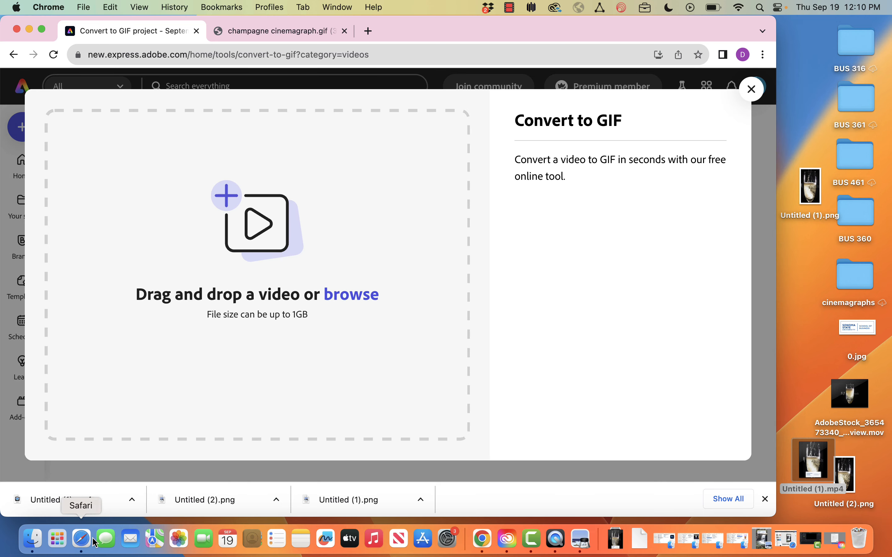
Switch to Safari and open the Convert to GIF video quick action from the Adobe Express home page.
left_click(82, 539)
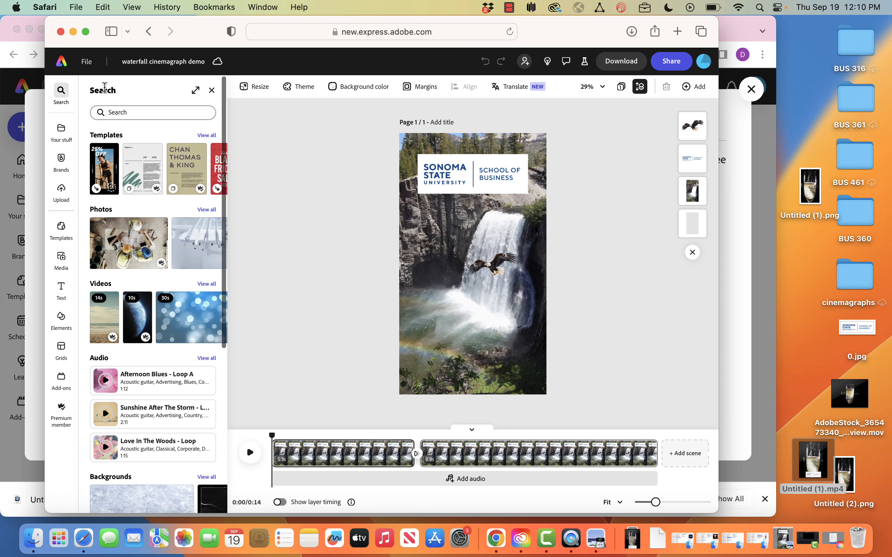
left_click(61, 62)
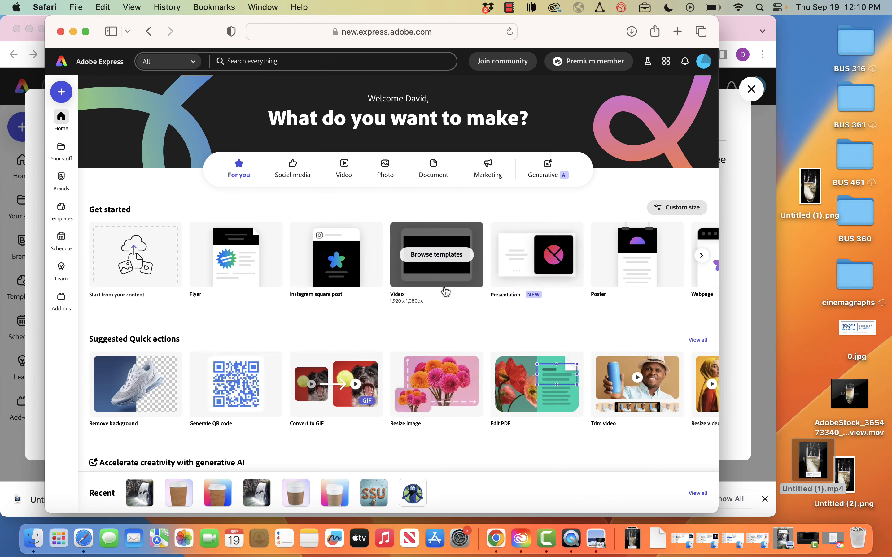
left_click(343, 169)
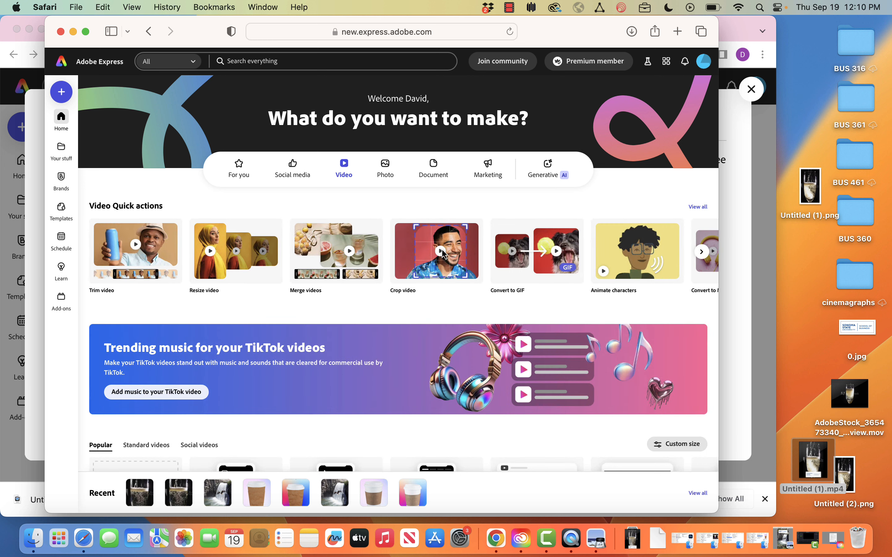
left_click(548, 266)
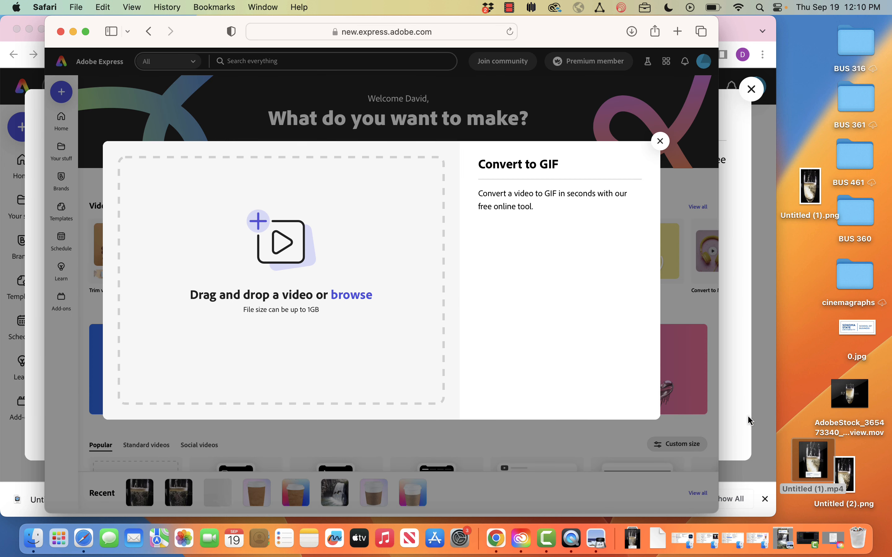
Convert the desktop video Untitled (1).mp4 to a GIF at Large (high quality) file size and download it.
left_click_drag(804, 464, 370, 296)
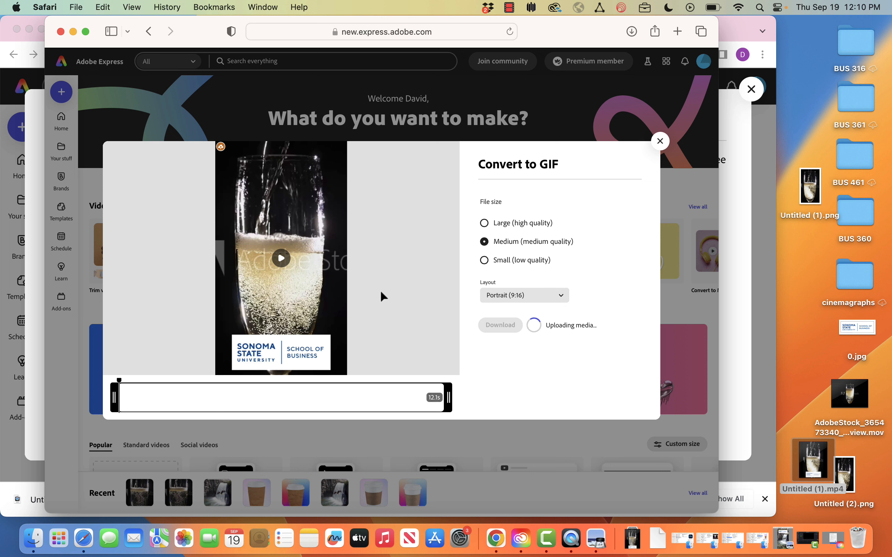
left_click(493, 226)
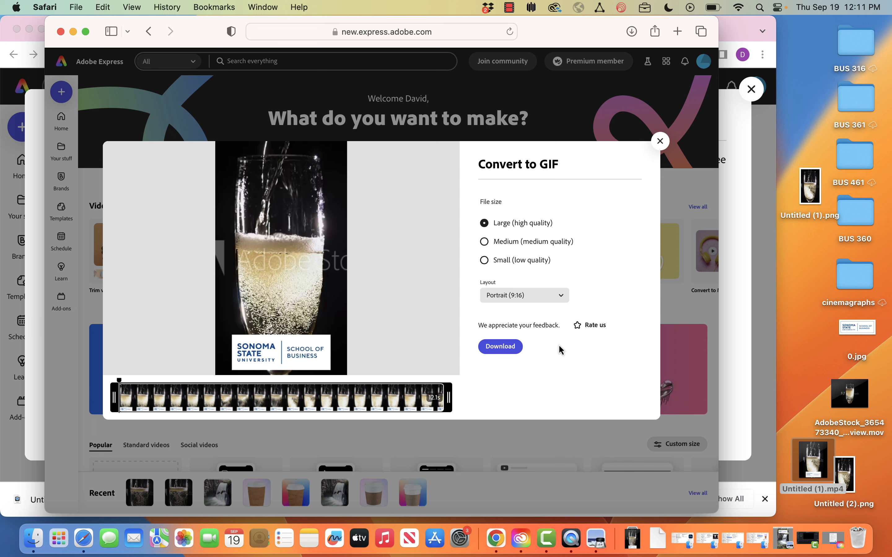
left_click(512, 349)
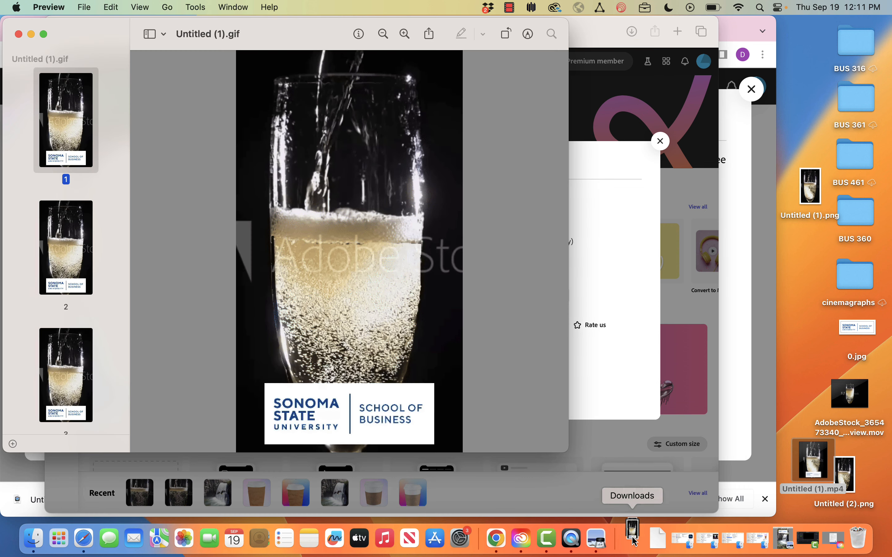
Close the GIF's Preview window, move Untitled (1).gif from the downloads to the desktop and open it in Chrome.
left_click(19, 35)
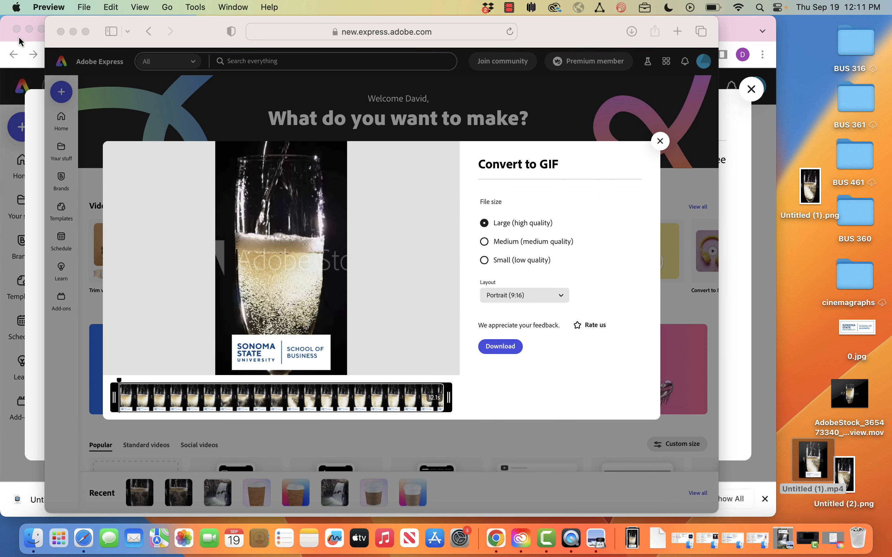
left_click(638, 531)
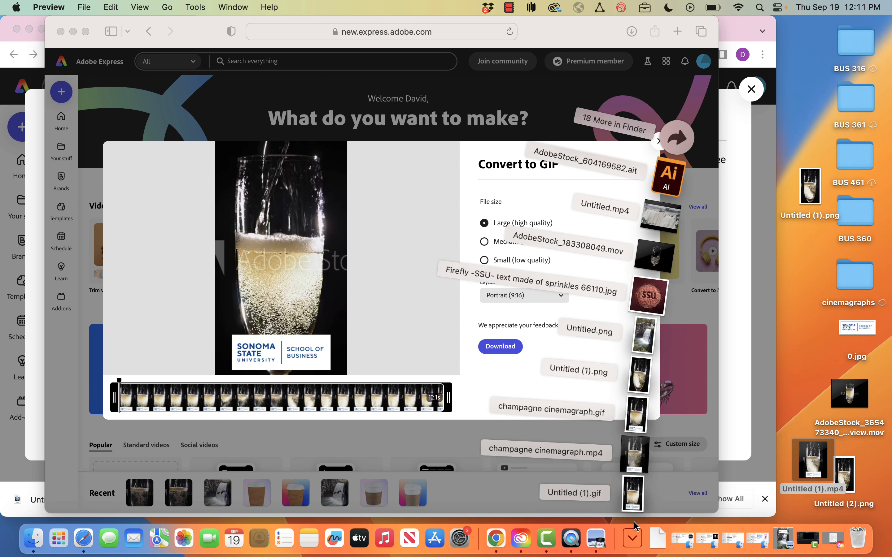
left_click_drag(633, 492, 495, 530)
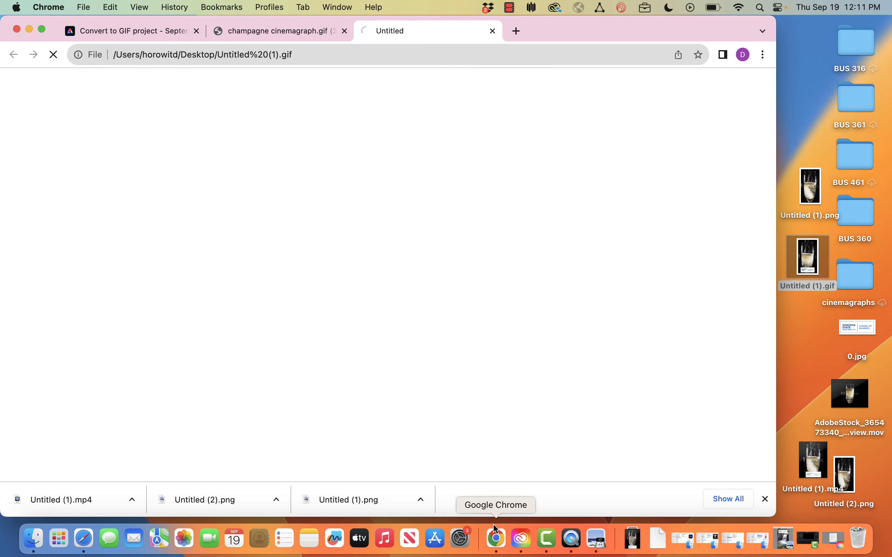